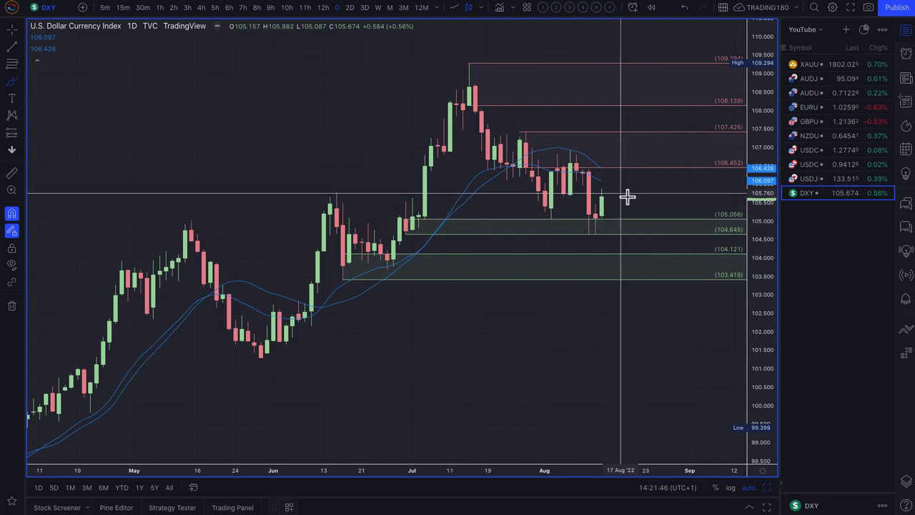
# Brush a circle around the August lows in the 105.056–104.645 demand zone and a rising arrow from the latest candle
pyautogui.scroll(5, 465, 224)
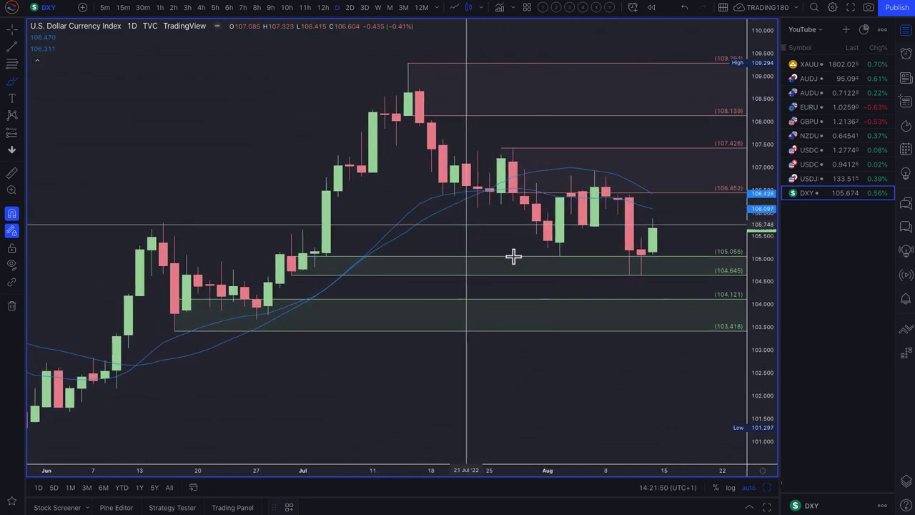
pyautogui.scroll(2, 544, 262)
pyautogui.moveTo(640, 265)
pyautogui.mouseDown()
pyautogui.moveTo(622, 282)
pyautogui.moveTo(632, 285)
pyautogui.mouseUp()
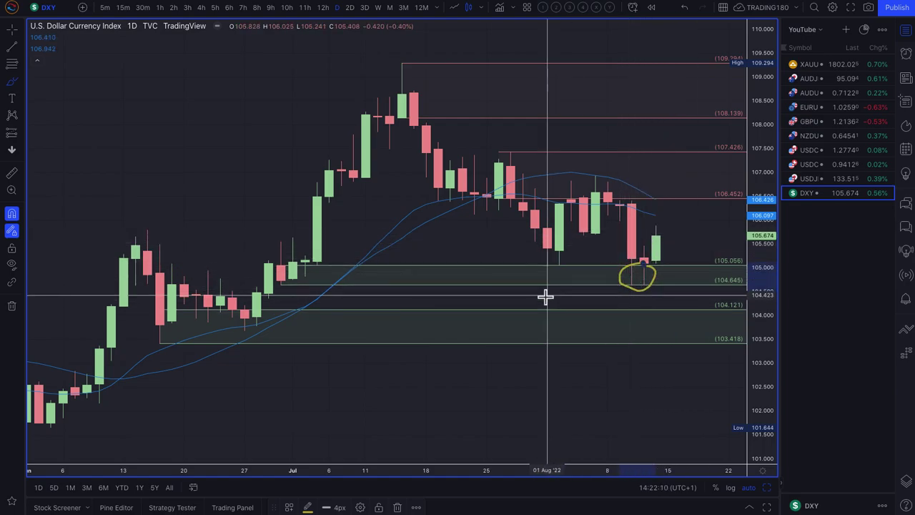
pyautogui.scroll(-3, 545, 296)
pyautogui.moveTo(630, 230)
pyautogui.mouseDown()
pyautogui.moveTo(666, 188)
pyautogui.moveTo(661, 213)
pyautogui.mouseUp()
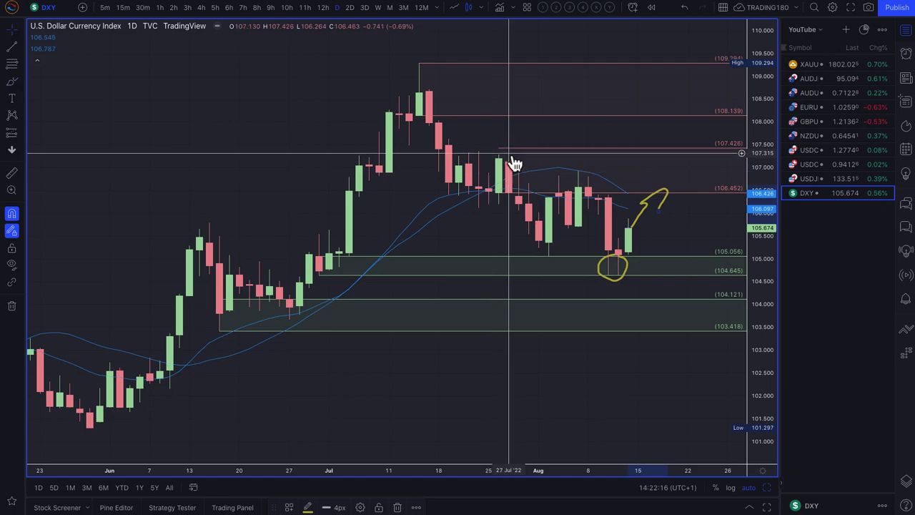
# Start the 107.426 supply zone at the late-July red candle and lower its bottom edge to 105.721
pyautogui.click(504, 181)
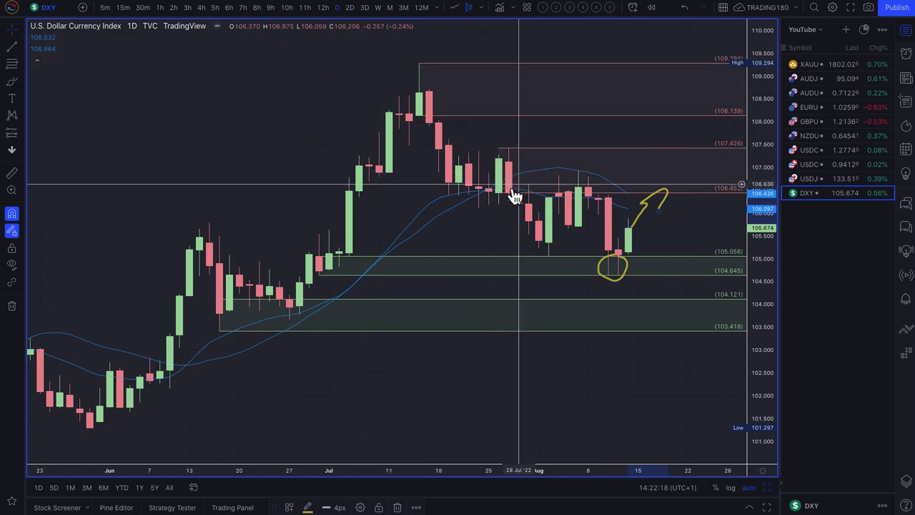
pyautogui.moveTo(585, 226); pyautogui.dragTo(580, 229)
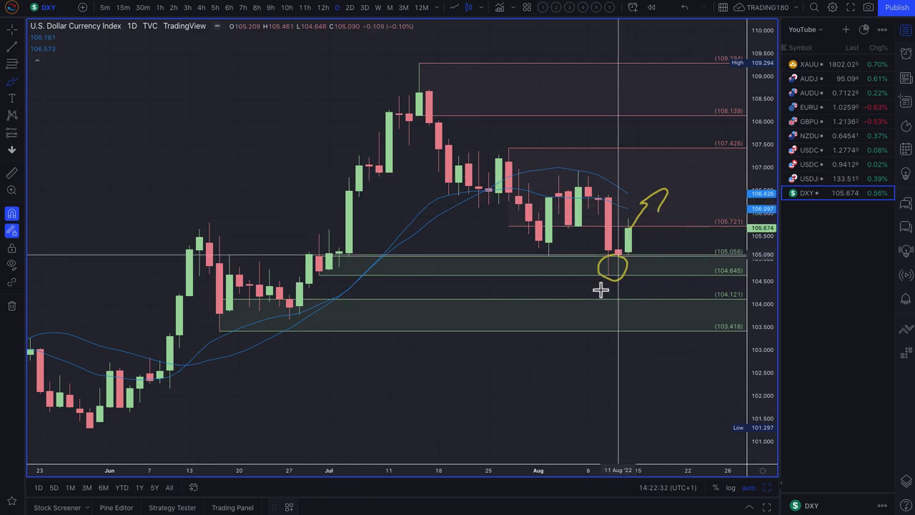
pyautogui.scroll(-1, 601, 289)
pyautogui.scroll(-2, 601, 289)
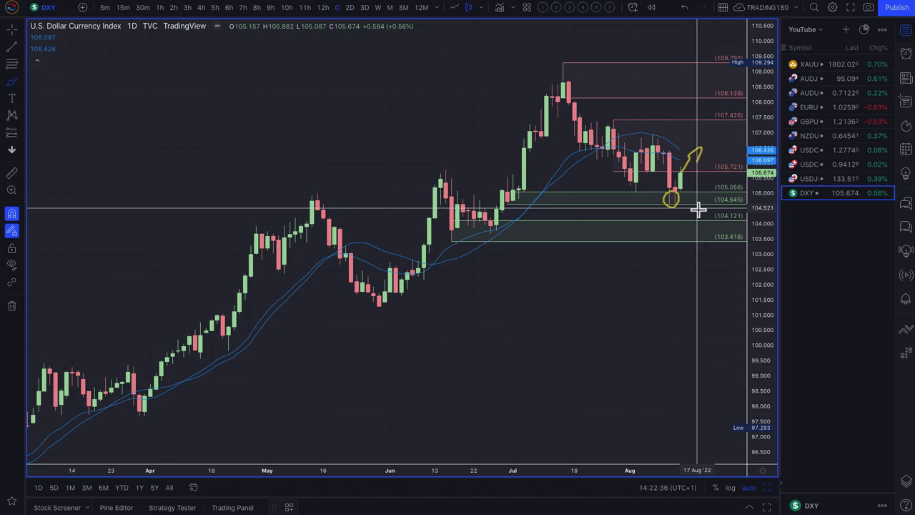
pyautogui.scroll(1, 699, 208)
pyautogui.scroll(1, 698, 208)
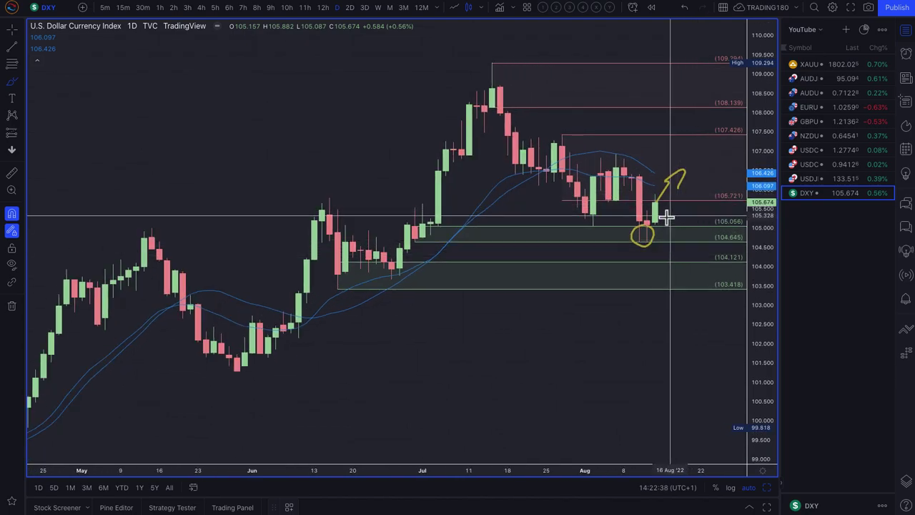
pyautogui.scroll(-1, 683, 232)
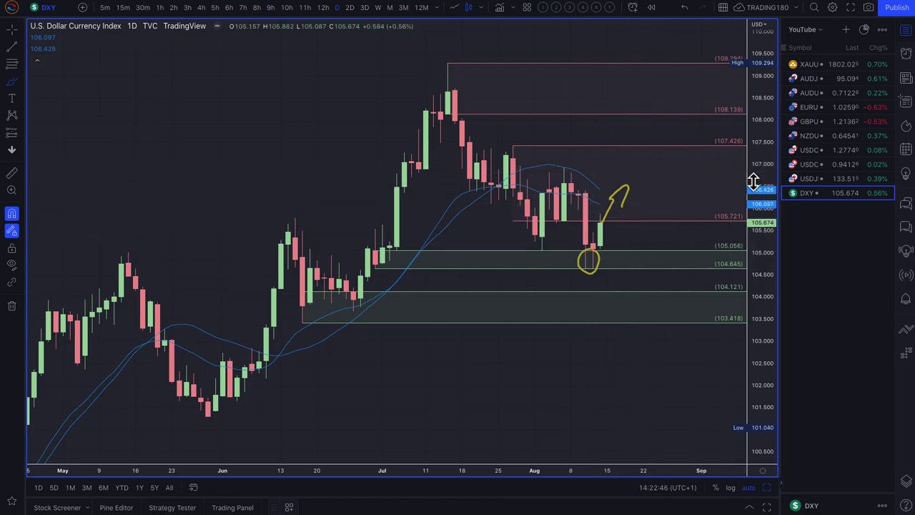
# Open the USDJPY chart and brush arrows along the late-July drop and the rebound to the August high
pyautogui.click(822, 179)
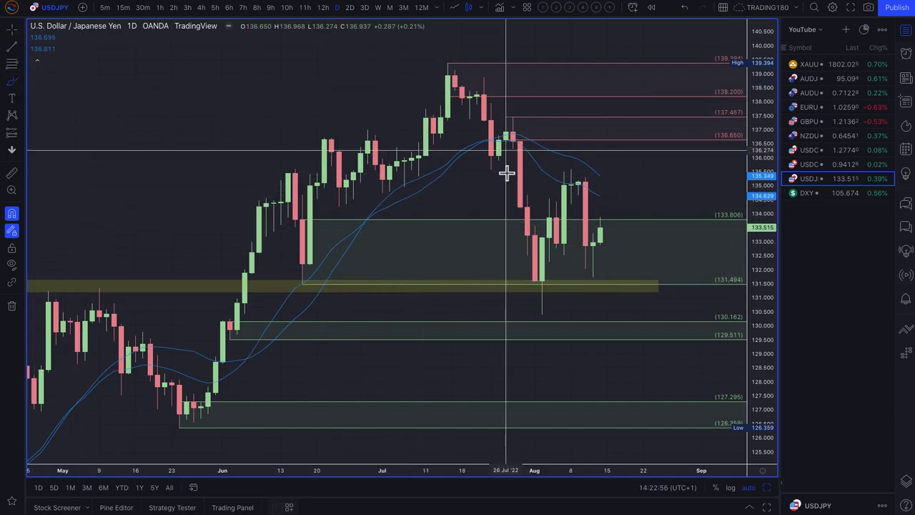
pyautogui.moveTo(506, 201)
pyautogui.mouseDown()
pyautogui.moveTo(523, 303)
pyautogui.moveTo(507, 294)
pyautogui.moveTo(521, 306)
pyautogui.moveTo(527, 293)
pyautogui.mouseUp()
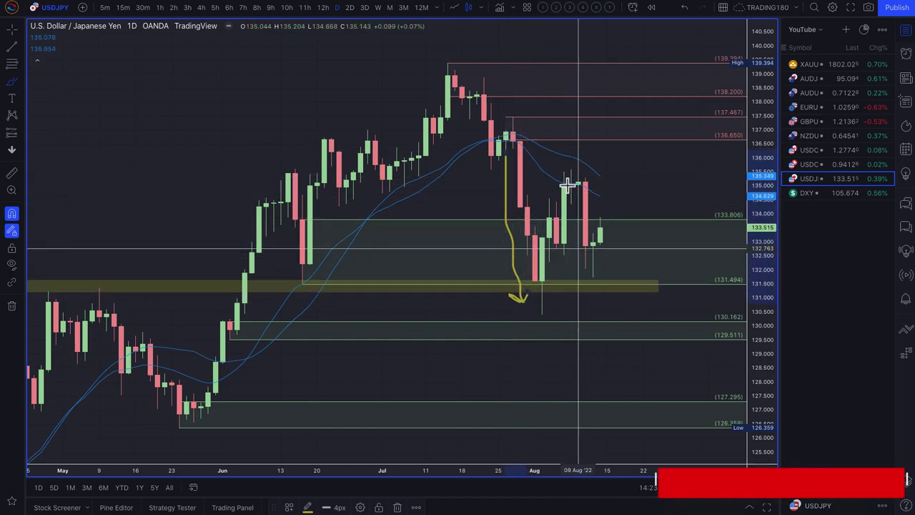
pyautogui.moveTo(540, 286); pyautogui.dragTo(578, 186)
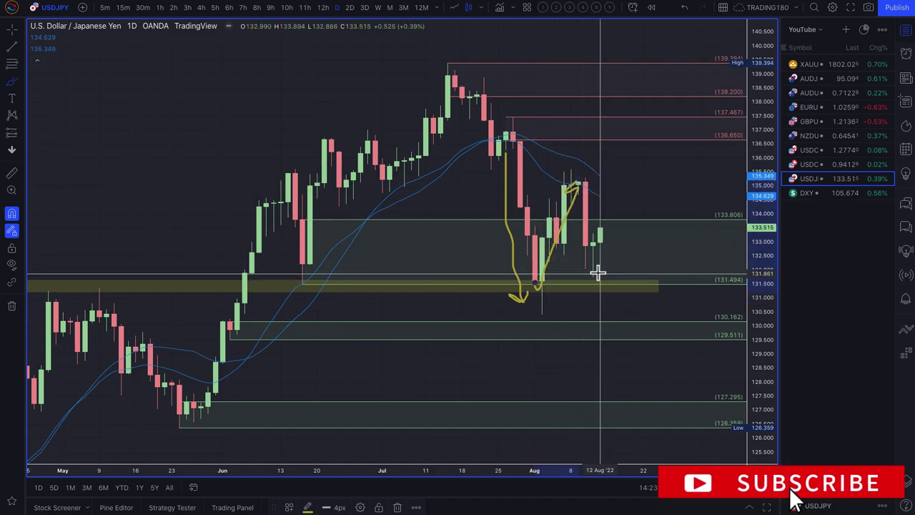
# Brush a circle just below the latest lows and a projected path dipping through the yellow zone before rising
pyautogui.moveTo(584, 270)
pyautogui.mouseDown()
pyautogui.moveTo(599, 288)
pyautogui.moveTo(590, 269)
pyautogui.mouseUp()
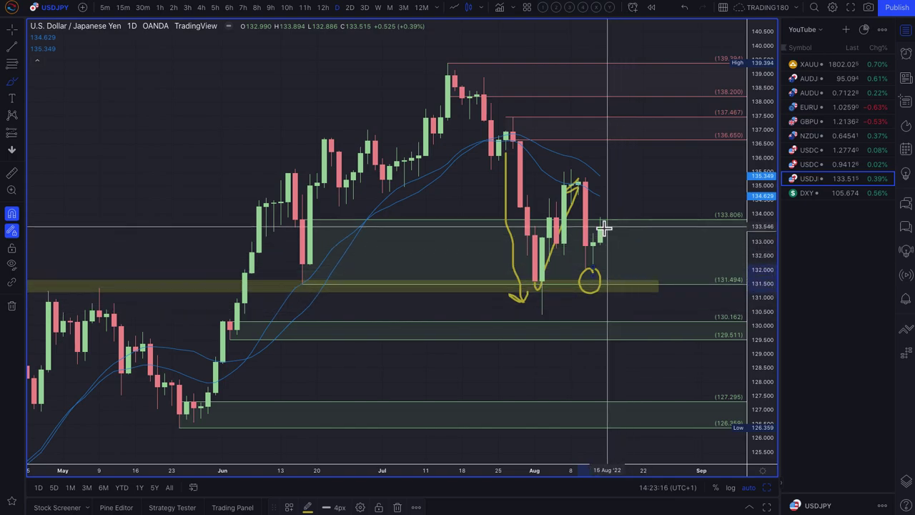
pyautogui.moveTo(614, 276)
pyautogui.mouseDown()
pyautogui.moveTo(623, 307)
pyautogui.moveTo(674, 245)
pyautogui.mouseUp()
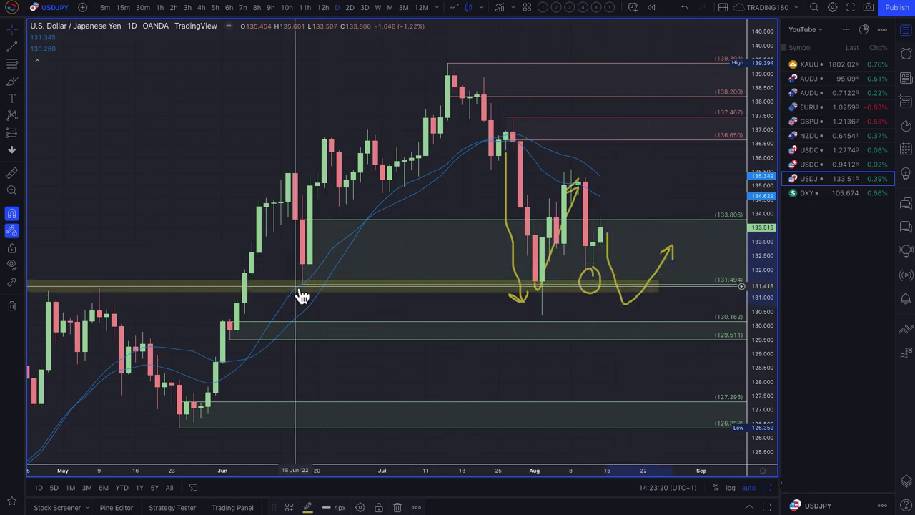
# Redefine the large demand zone at the August low, with its edges at 133.232 and 130.396
pyautogui.click(541, 315)
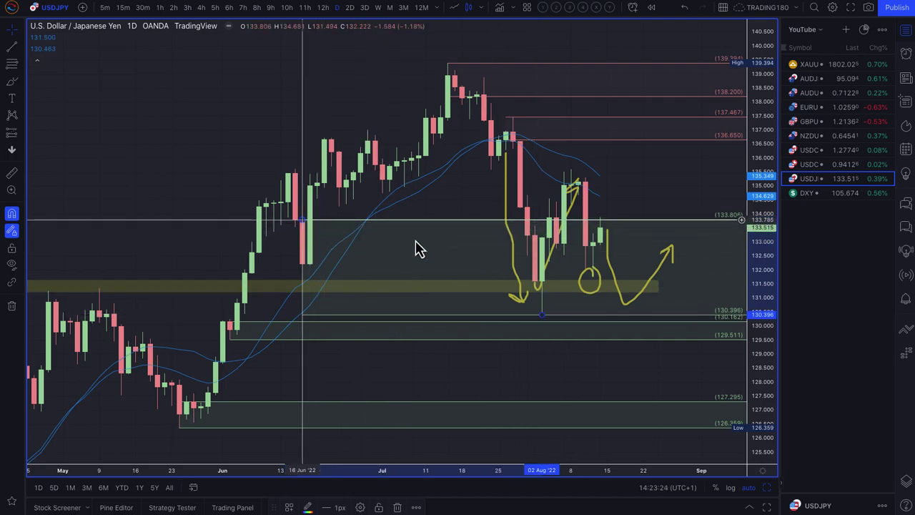
pyautogui.click(537, 246)
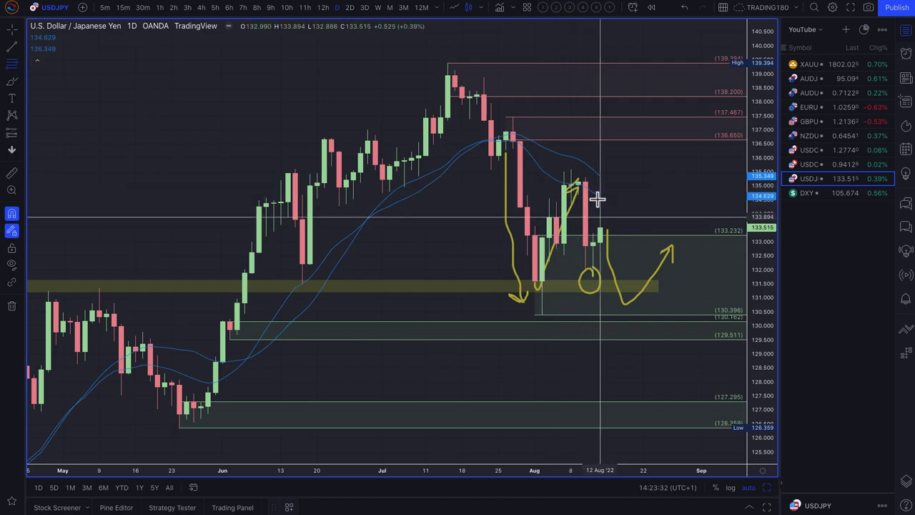
# Draw a price zone from 135.044 to 135.586 at the August high and apply the SUPPLY drawing template
pyautogui.click(574, 170)
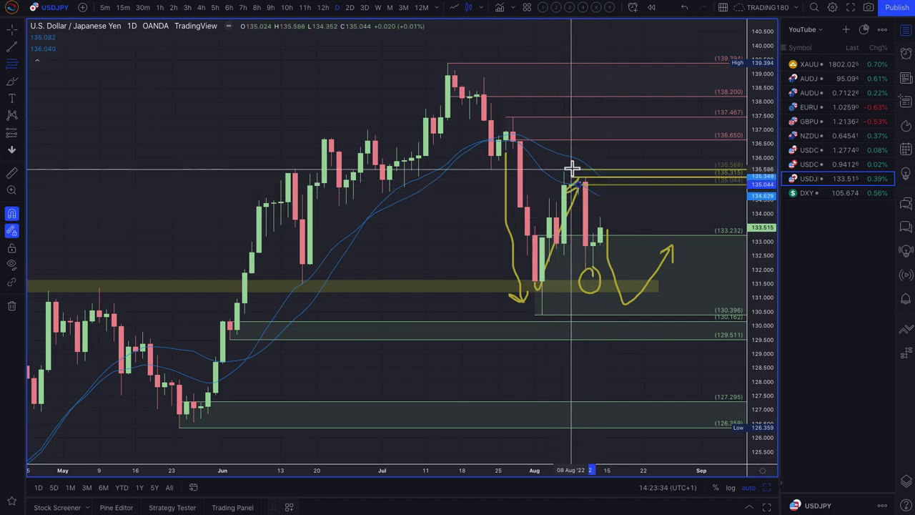
pyautogui.click(289, 509)
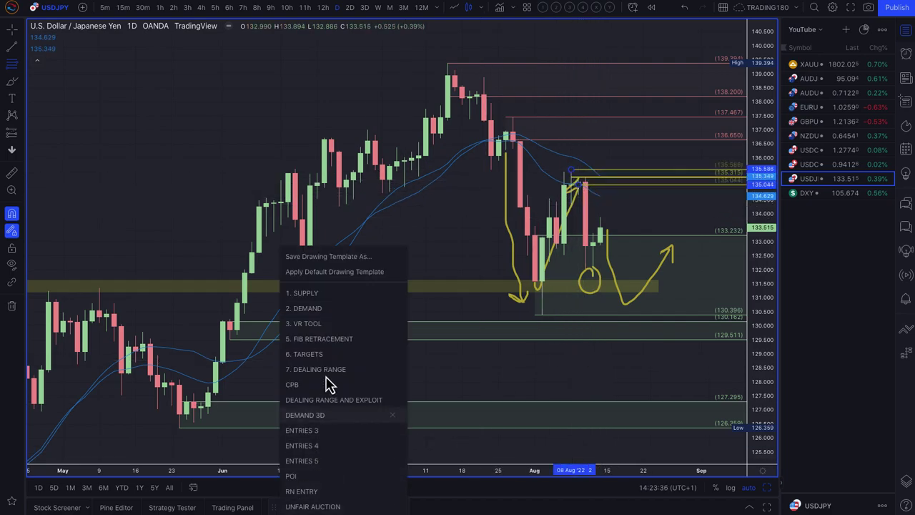
pyautogui.click(325, 304)
# Brush a circle at the 135.586–135.044 supply zone ahead of price and a falling arrow from it
pyautogui.scroll(5, 536, 258)
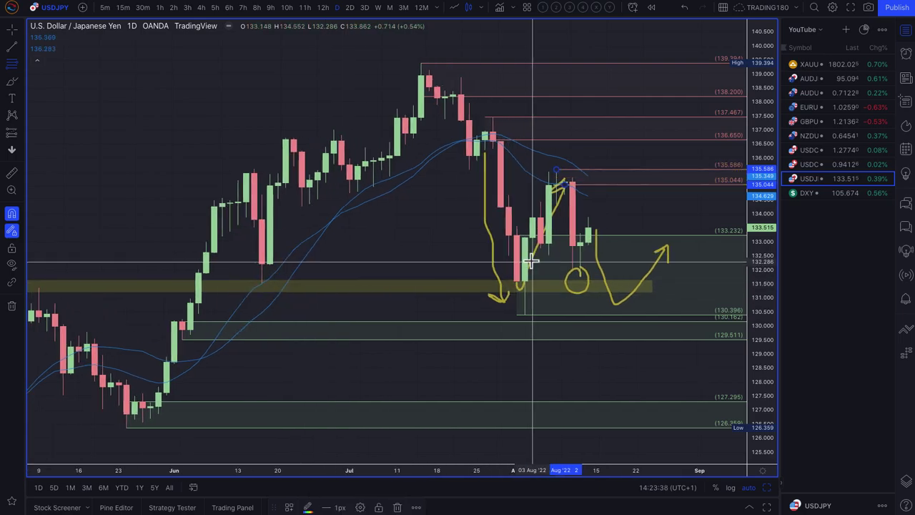
pyautogui.click(15, 84)
pyautogui.moveTo(593, 200)
pyautogui.mouseDown()
pyautogui.moveTo(568, 228)
pyautogui.moveTo(593, 199)
pyautogui.moveTo(627, 272)
pyautogui.moveTo(615, 268)
pyautogui.moveTo(635, 260)
pyautogui.mouseUp()
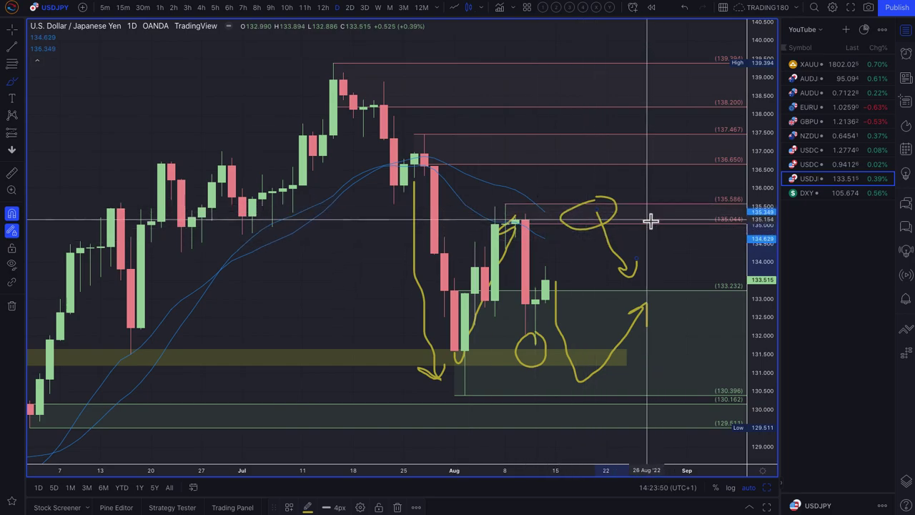
# Open the USDCHF chart and delete the 0.95224–0.94546 demand zone
pyautogui.click(819, 165)
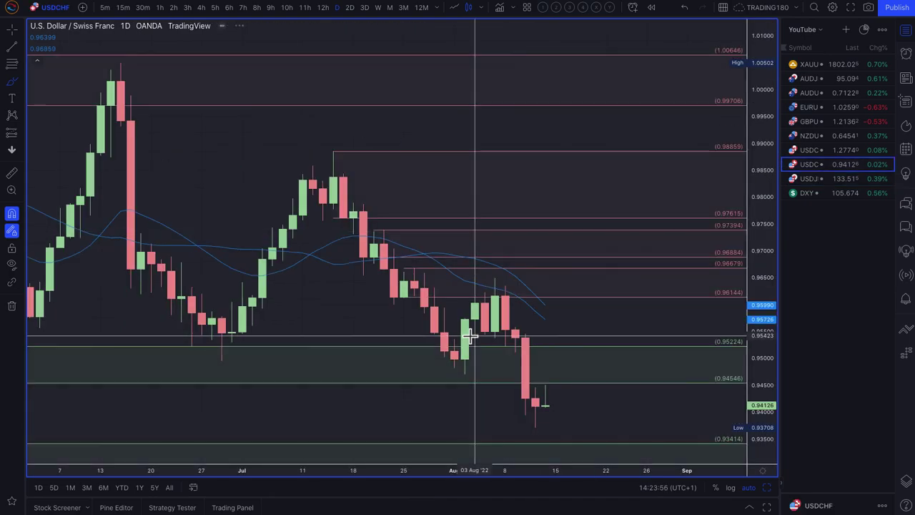
pyautogui.moveTo(470, 335); pyautogui.dragTo(545, 327)
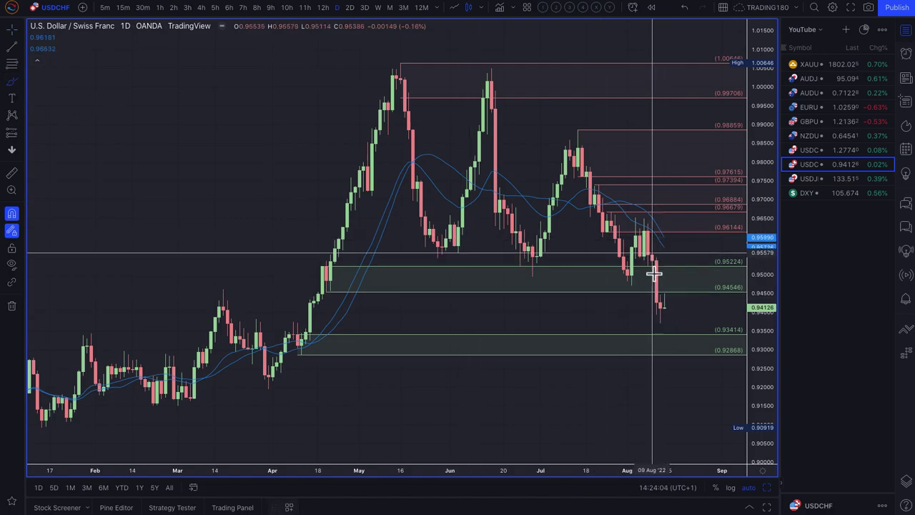
pyautogui.scroll(3, 651, 256)
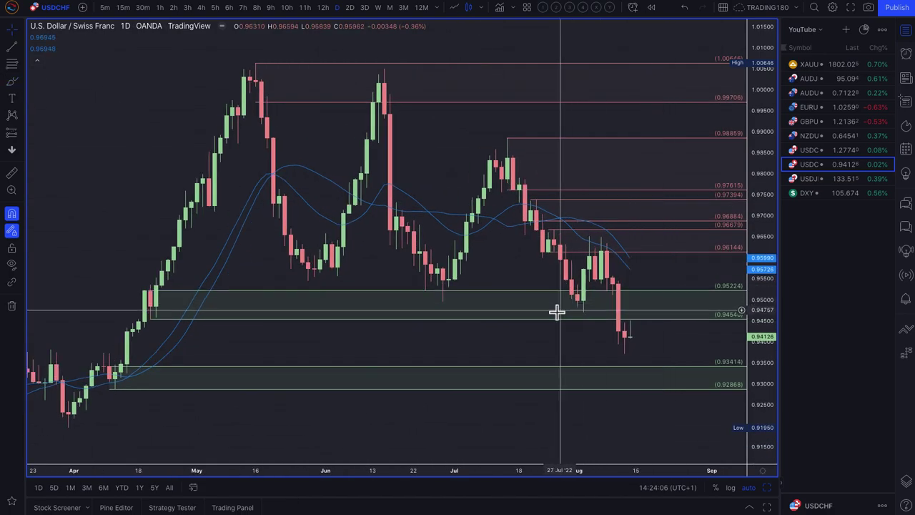
pyautogui.press('Delete')
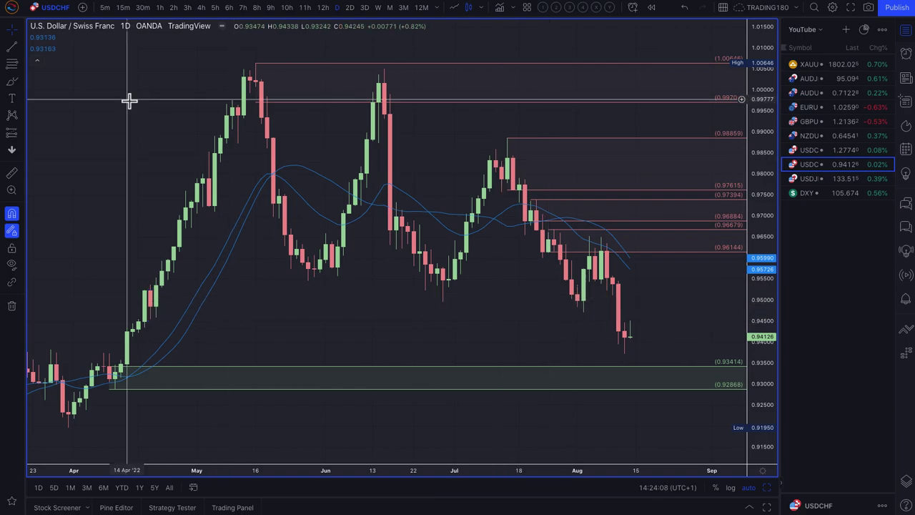
# Brush two parallel rising arrows in the empty area above the April price action
pyautogui.click(12, 82)
pyautogui.moveTo(51, 150)
pyautogui.mouseDown()
pyautogui.moveTo(116, 90)
pyautogui.moveTo(105, 110)
pyautogui.mouseUp()
pyautogui.moveTo(104, 162)
pyautogui.mouseDown()
pyautogui.moveTo(153, 102)
pyautogui.moveTo(174, 94)
pyautogui.mouseUp()
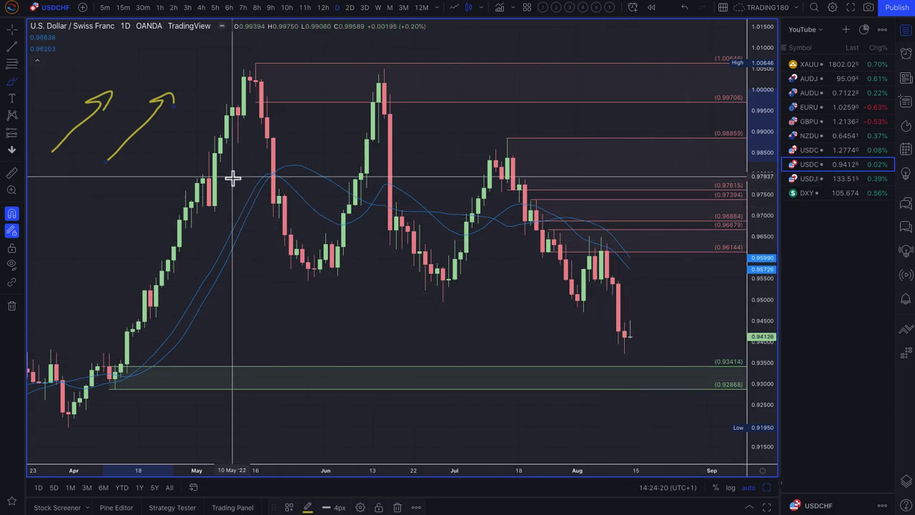
# Brush a projected path from the latest candle, dipping into the 0.93414–0.92868 demand zone and rising out of it
pyautogui.scroll(-2, 487, 300)
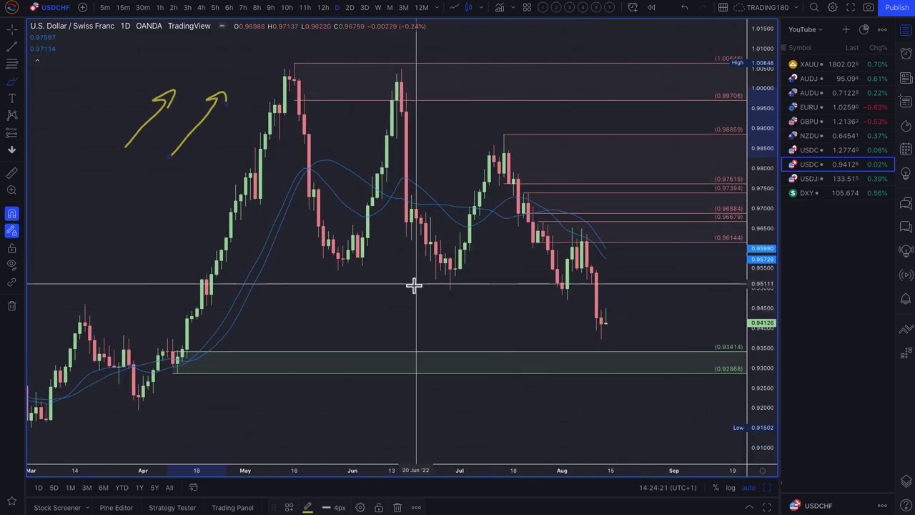
pyautogui.click(12, 85)
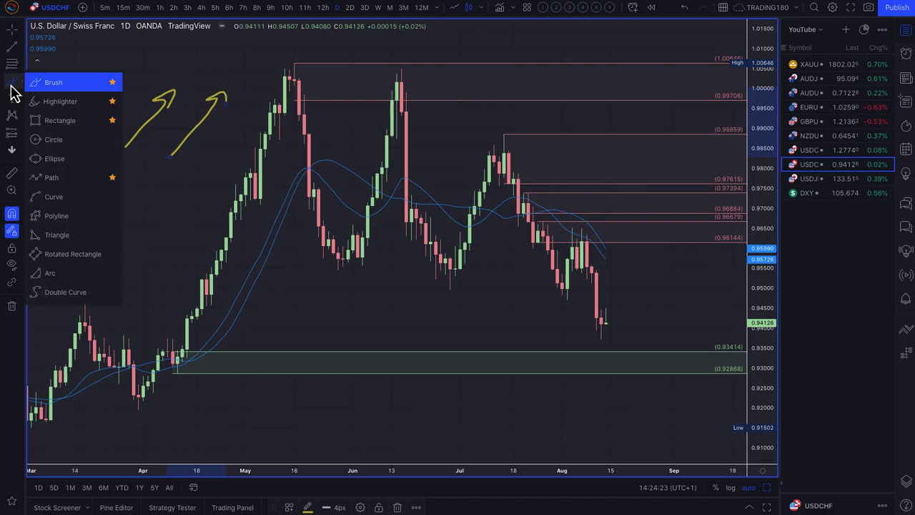
pyautogui.click(56, 84)
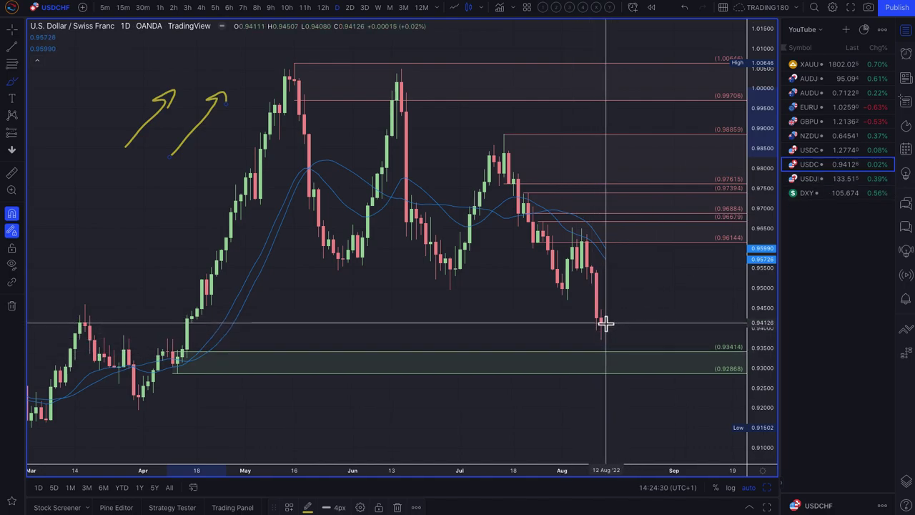
pyautogui.moveTo(605, 324)
pyautogui.mouseDown()
pyautogui.moveTo(613, 366)
pyautogui.moveTo(653, 343)
pyautogui.moveTo(644, 331)
pyautogui.moveTo(675, 329)
pyautogui.moveTo(673, 344)
pyautogui.mouseUp()
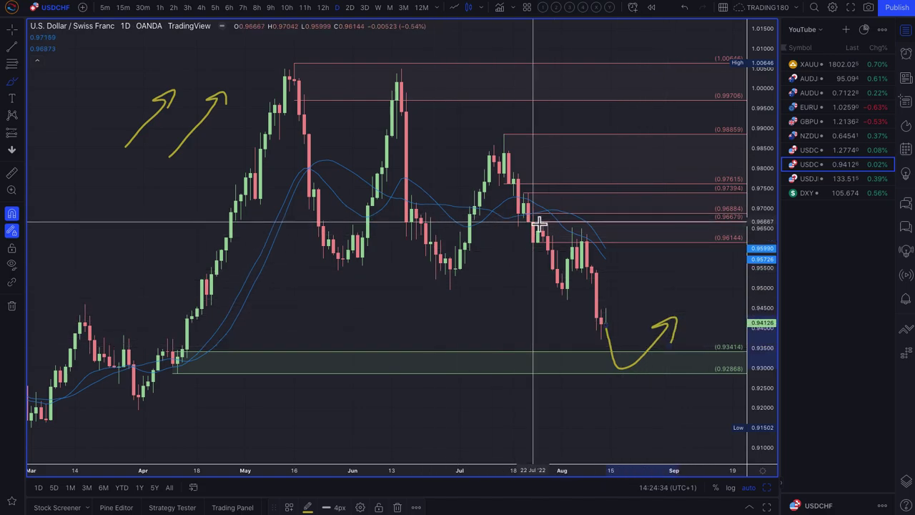
# Lower the 0.96679 supply zone's bottom edge to 0.95500 and brush a projected path rising into it and falling away
pyautogui.moveTo(539, 242); pyautogui.dragTo(583, 267)
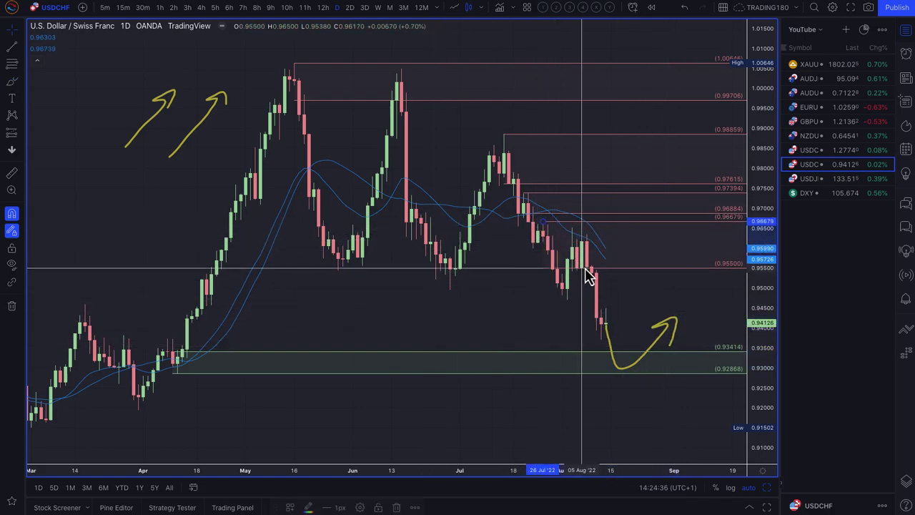
pyautogui.click(13, 83)
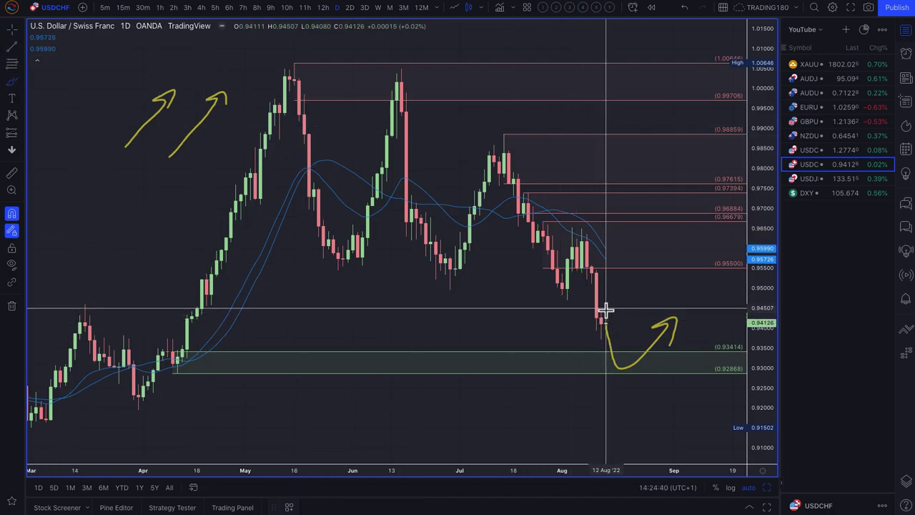
pyautogui.moveTo(606, 309)
pyautogui.mouseDown()
pyautogui.moveTo(623, 267)
pyautogui.moveTo(640, 258)
pyautogui.moveTo(658, 298)
pyautogui.moveTo(674, 288)
pyautogui.mouseUp()
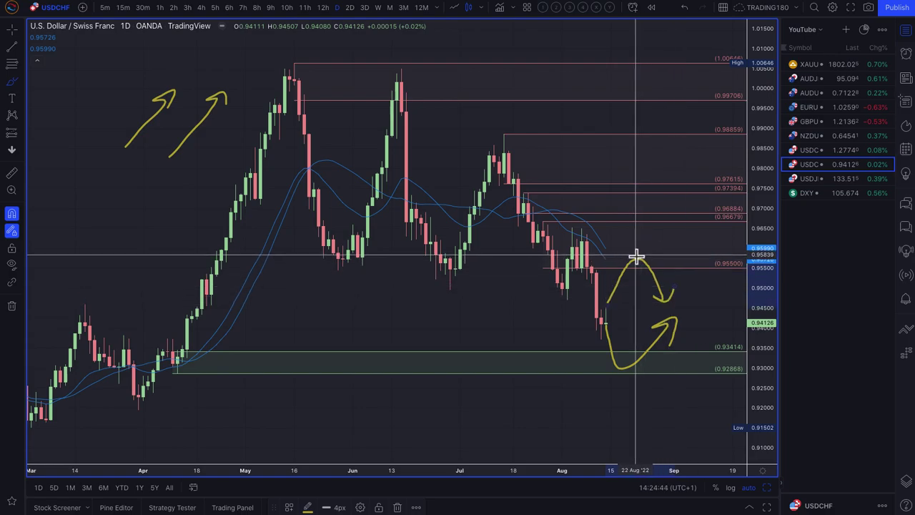
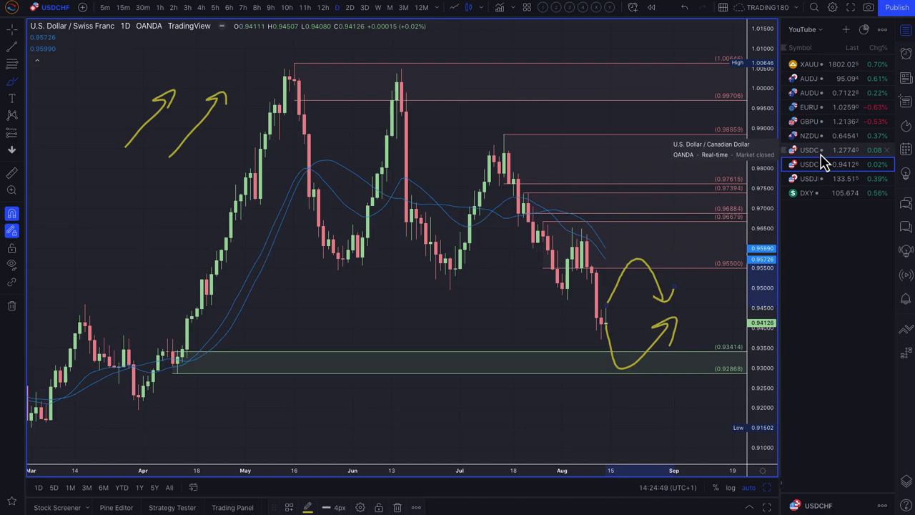
# Open the USDCAD chart and reposition the supply zone nearest the latest candle to span 1.28559 to 1.29850
pyautogui.click(822, 151)
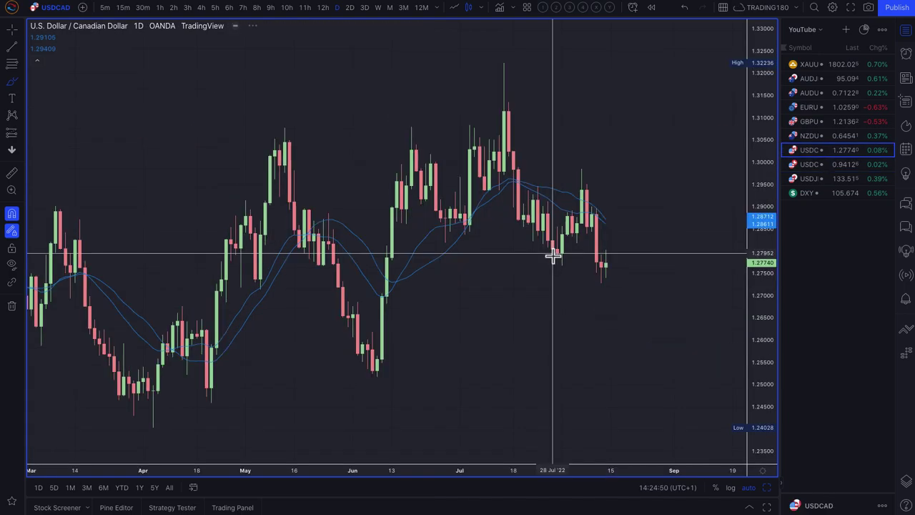
pyautogui.click(13, 86)
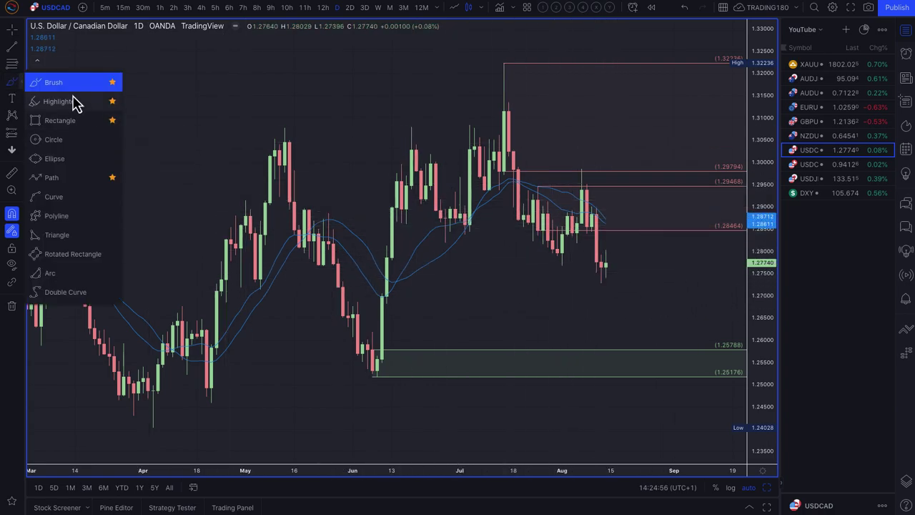
pyautogui.click(55, 80)
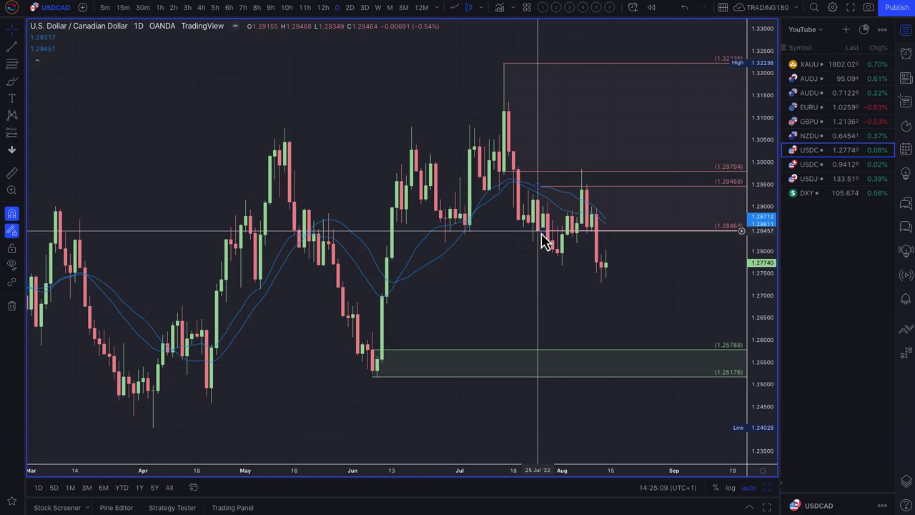
pyautogui.click(592, 228)
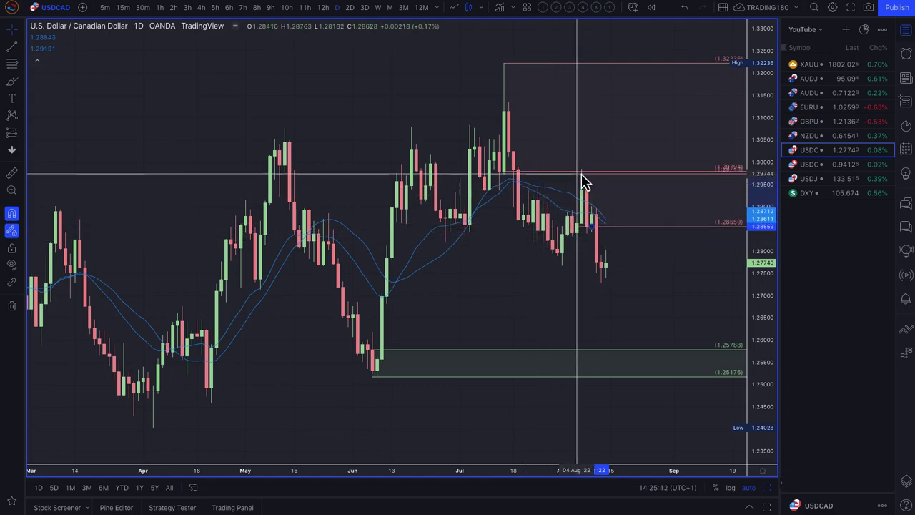
pyautogui.moveTo(582, 180); pyautogui.dragTo(581, 169)
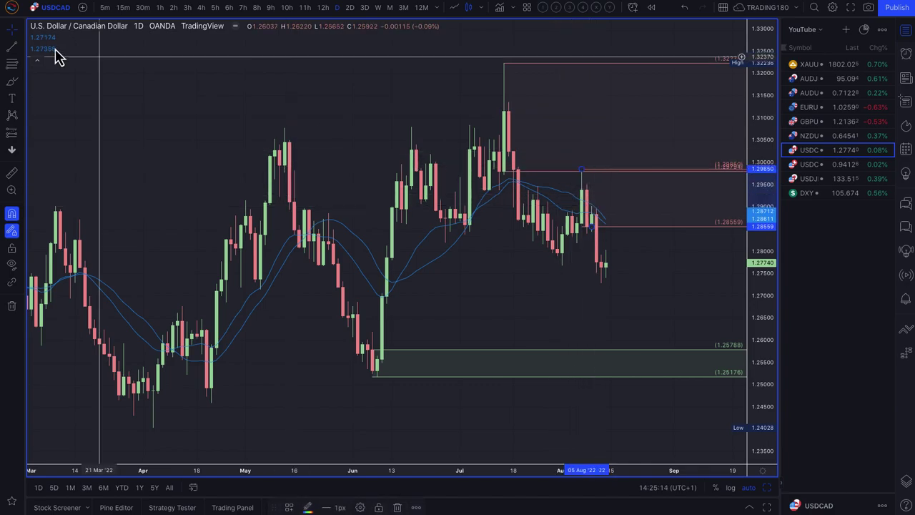
# Brush two projected paths from the latest candle: one rebounding from the 1.25788–1.25176 demand zone, one rising to about 1.2985, falling and rising again
pyautogui.click(12, 83)
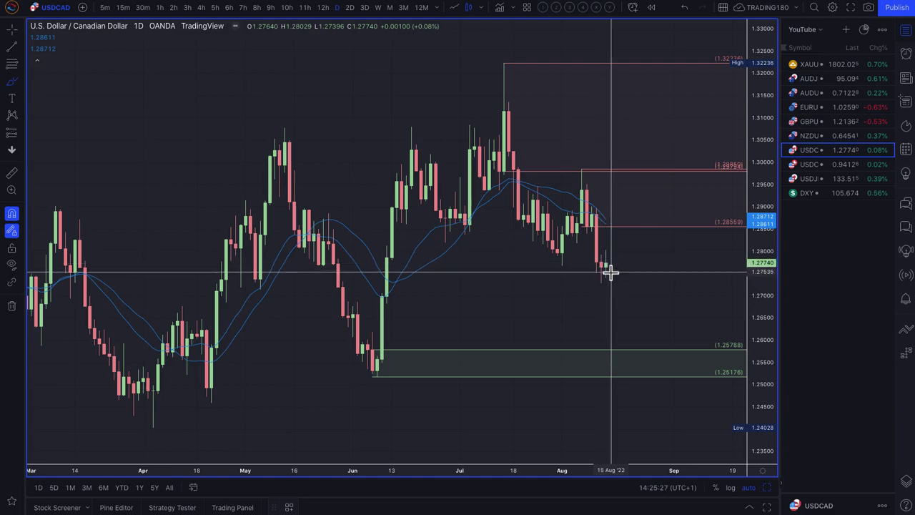
pyautogui.moveTo(607, 270)
pyautogui.mouseDown()
pyautogui.moveTo(623, 362)
pyautogui.moveTo(679, 296)
pyautogui.mouseUp()
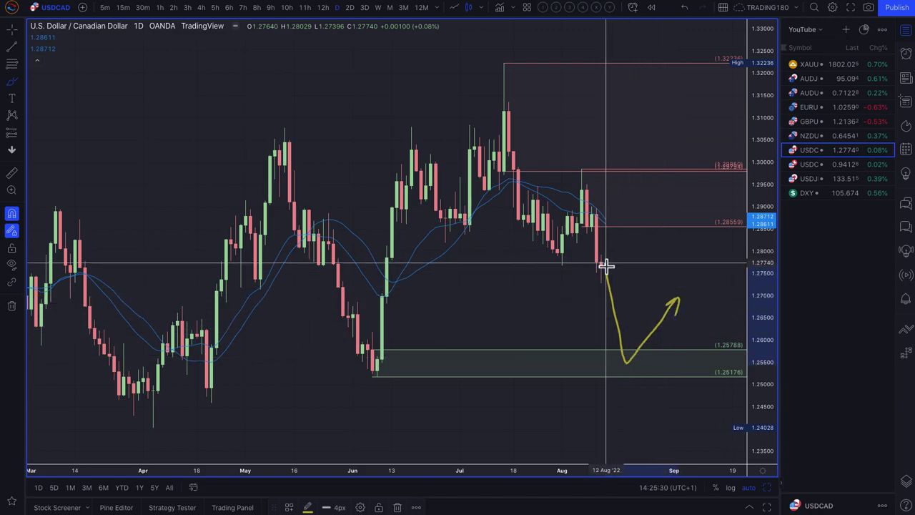
pyautogui.moveTo(606, 268)
pyautogui.mouseDown()
pyautogui.moveTo(632, 162)
pyautogui.moveTo(619, 172)
pyautogui.moveTo(632, 161)
pyautogui.moveTo(662, 274)
pyautogui.moveTo(697, 224)
pyautogui.moveTo(686, 218)
pyautogui.mouseUp()
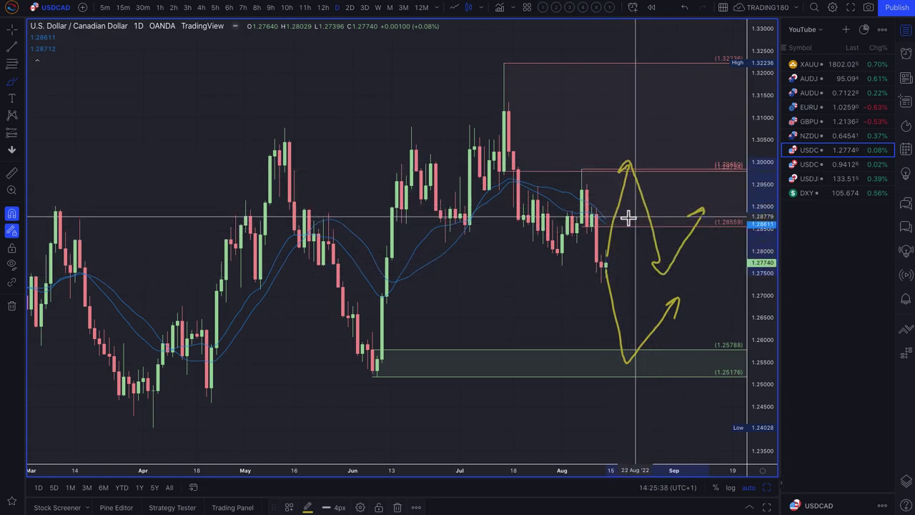
# Brush a circle around the 1.28559 supply edge on the rising path, with an arrow falling away from it
pyautogui.moveTo(620, 208)
pyautogui.mouseDown()
pyautogui.moveTo(609, 218)
pyautogui.moveTo(620, 233)
pyautogui.moveTo(624, 205)
pyautogui.mouseUp()
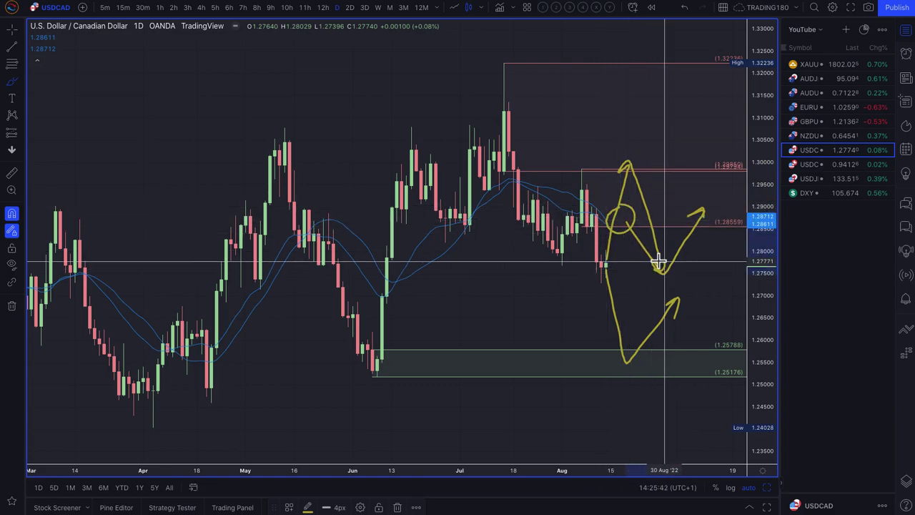
pyautogui.scroll(5, 608, 222)
pyautogui.scroll(1, 581, 230)
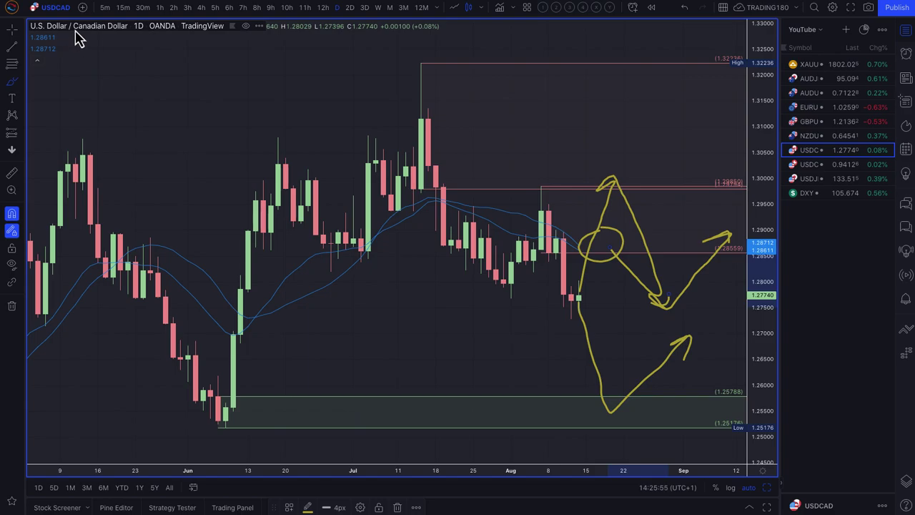
# Open the NZDUSD chart and delete the two broken supply zones, 0.63960–0.63327 and 0.63274–0.62760
pyautogui.click(832, 138)
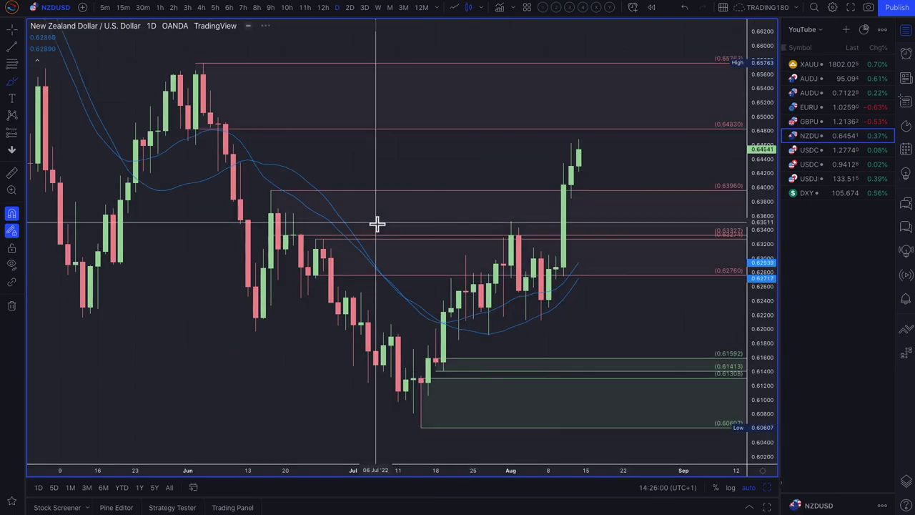
pyautogui.scroll(-5, 458, 258)
pyautogui.scroll(2, 461, 257)
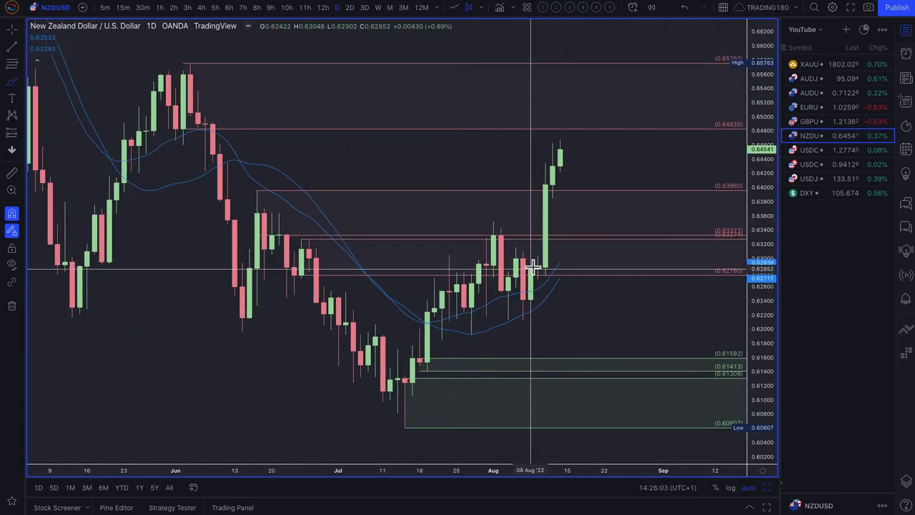
pyautogui.click(571, 192)
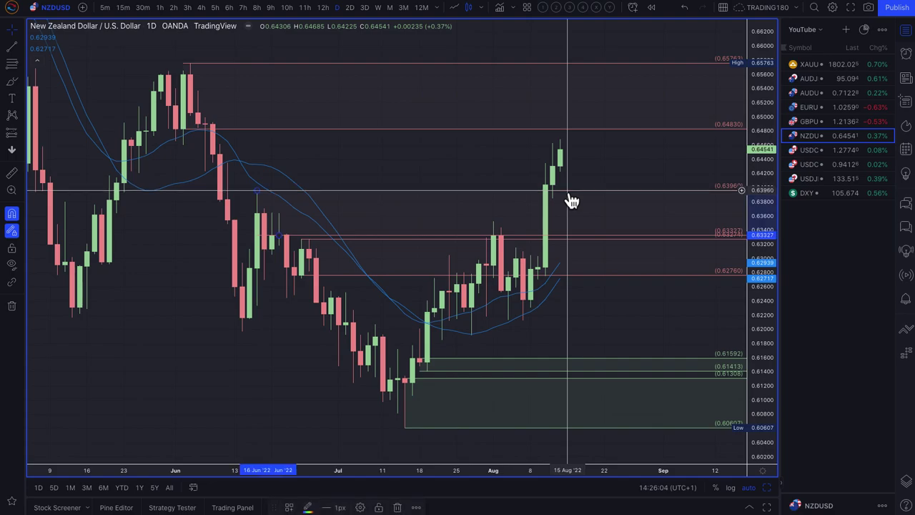
pyautogui.moveTo(570, 192); pyautogui.dragTo(573, 244)
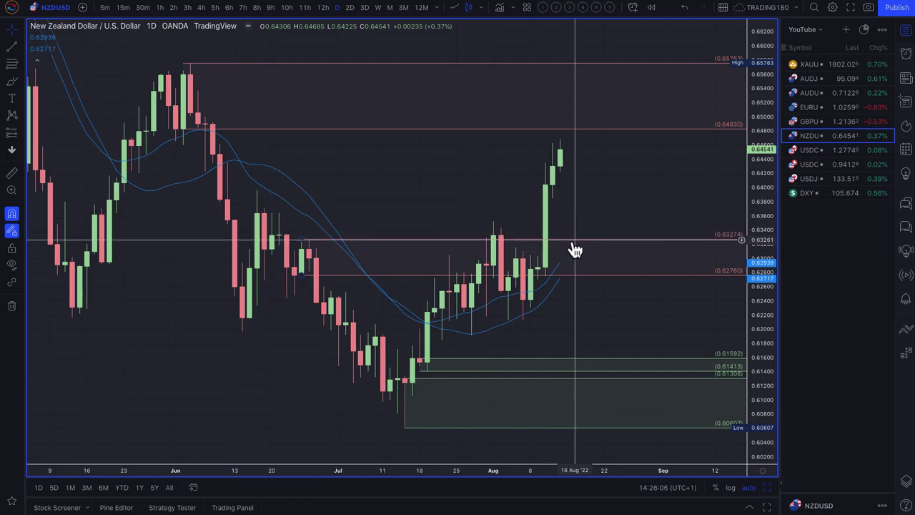
pyautogui.press('Delete')
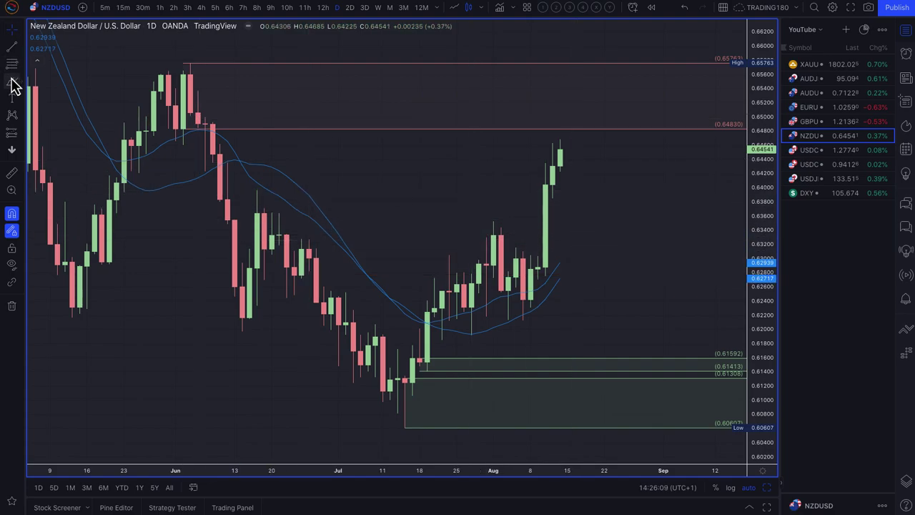
# Brush a circle around the lower part of the 0.65763–0.64830 supply zone with a falling arrow out of it
pyautogui.scroll(-3, 529, 154)
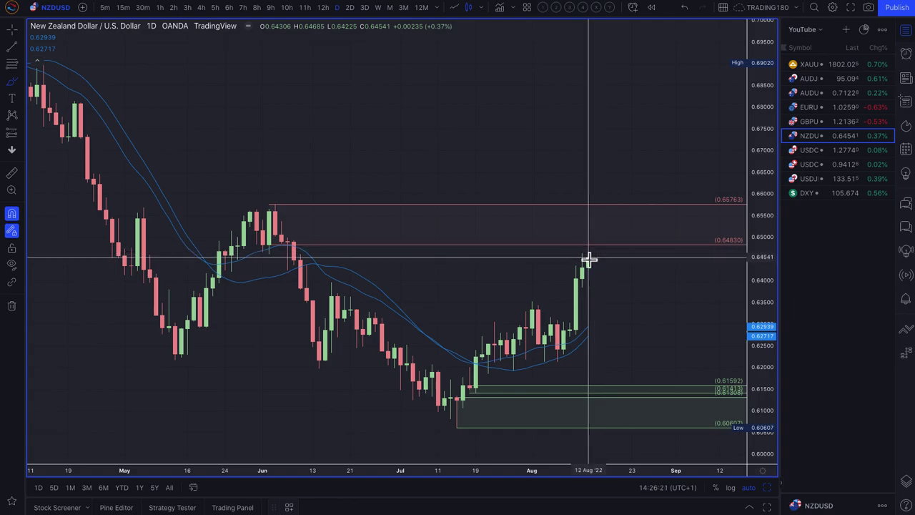
pyautogui.moveTo(601, 218)
pyautogui.mouseDown()
pyautogui.moveTo(576, 231)
pyautogui.moveTo(601, 254)
pyautogui.moveTo(591, 212)
pyautogui.moveTo(611, 235)
pyautogui.moveTo(631, 297)
pyautogui.moveTo(645, 295)
pyautogui.mouseUp()
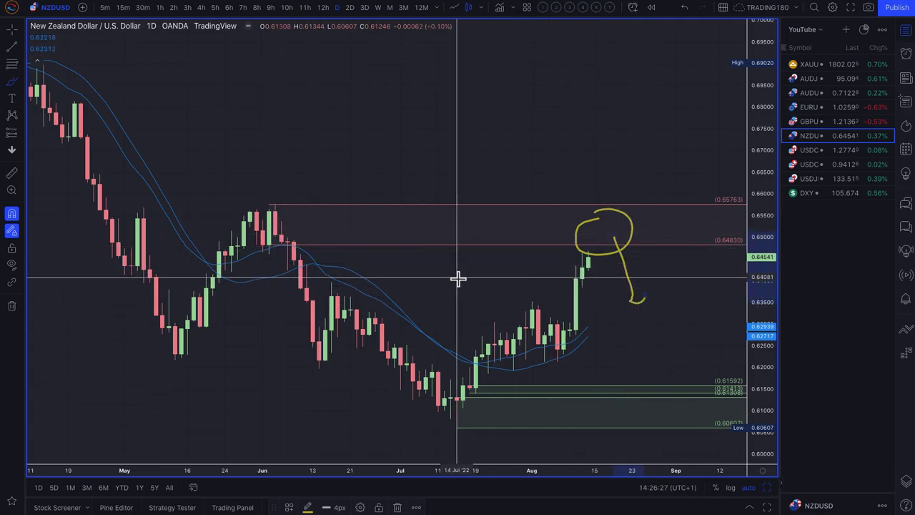
# Draw a zone from 0.62998 down to 0.61848 around the late July and early August candles and apply the "2. DEMAND" template
pyautogui.click(11, 64)
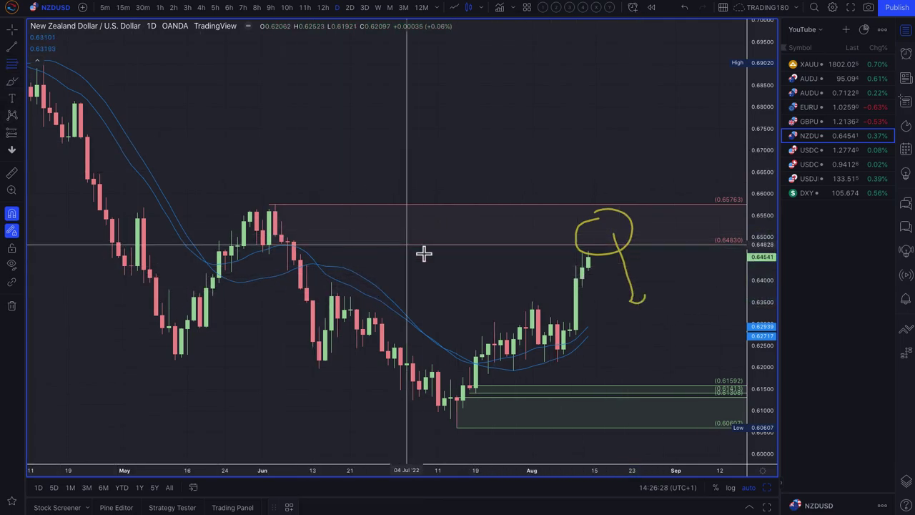
pyautogui.click(557, 329)
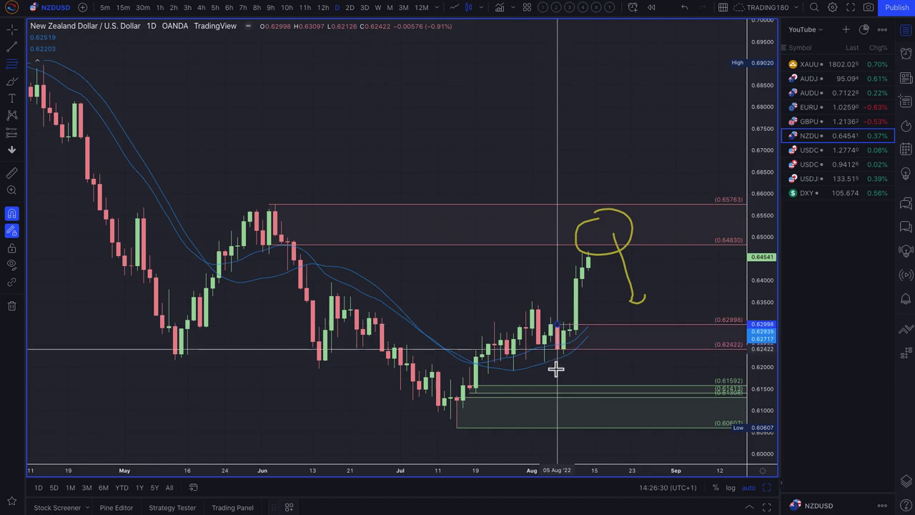
pyautogui.click(489, 374)
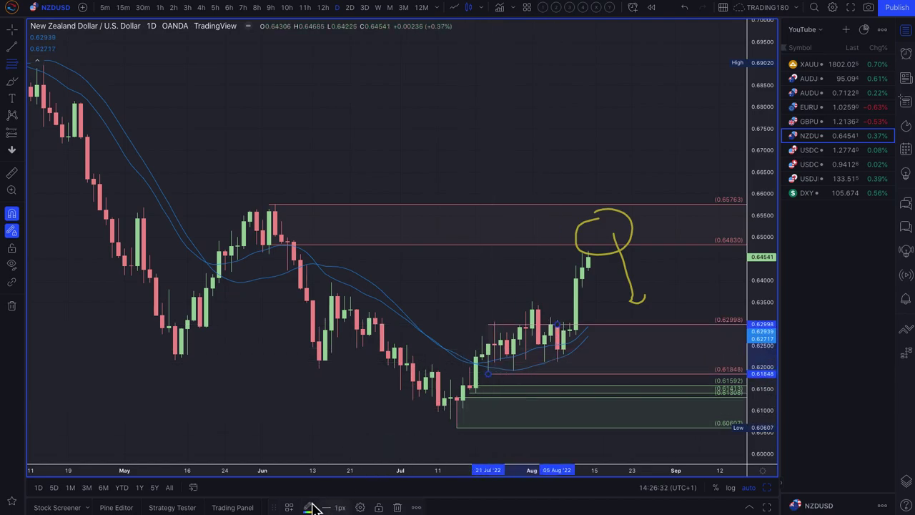
pyautogui.click(289, 507)
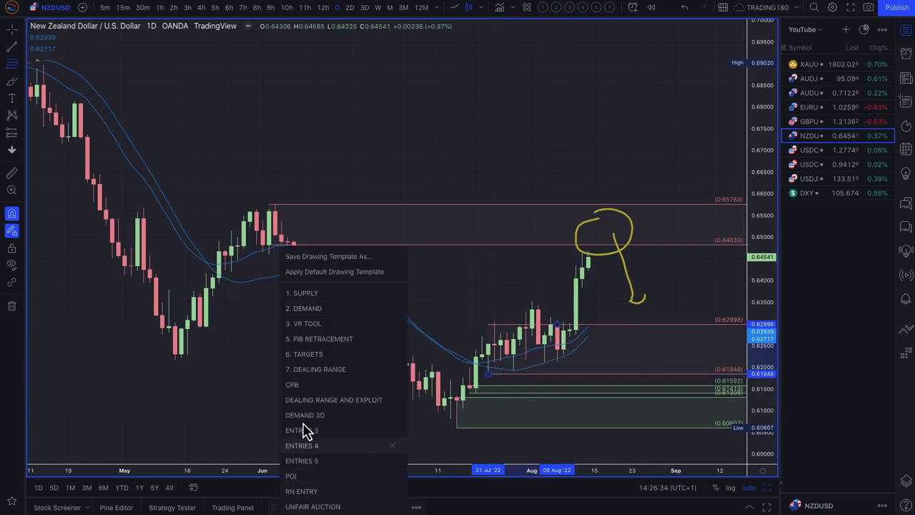
pyautogui.click(325, 308)
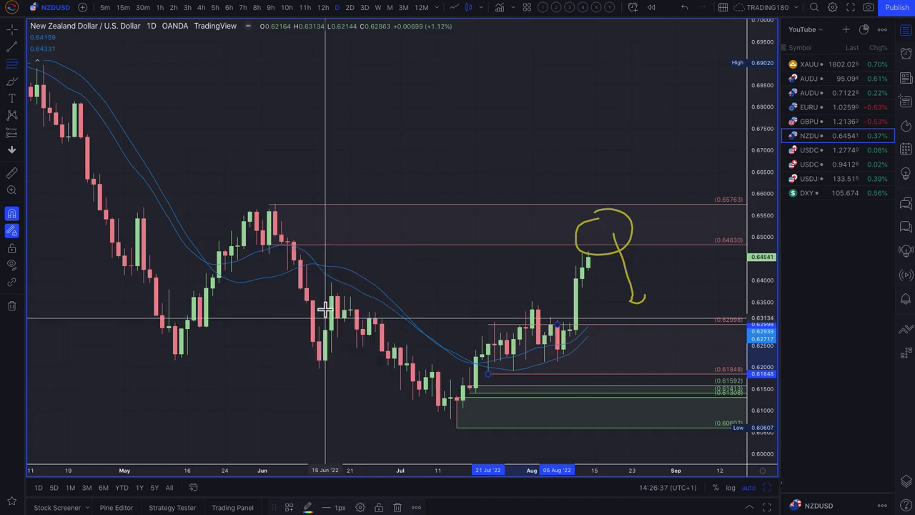
# Brush a circle inside the 0.62998–0.61848 demand zone and an arrow rising out of it
pyautogui.click(13, 81)
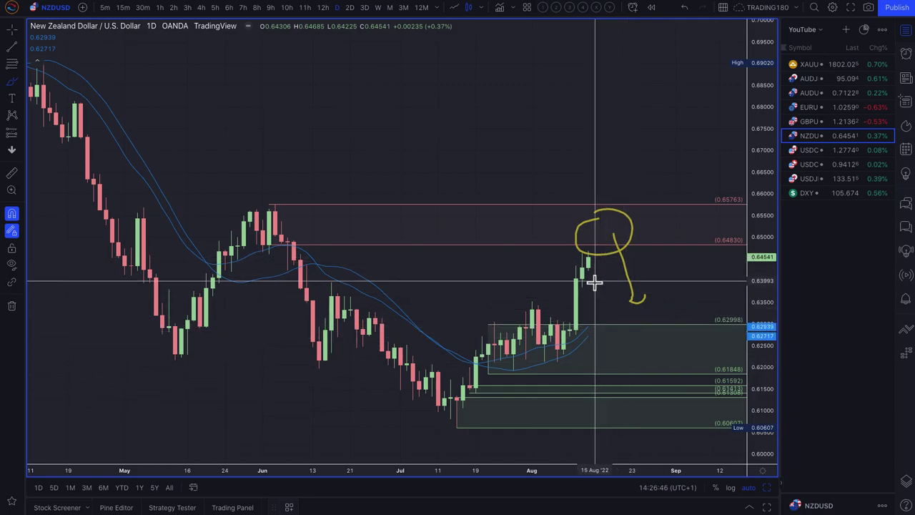
pyautogui.moveTo(603, 358); pyautogui.dragTo(618, 339)
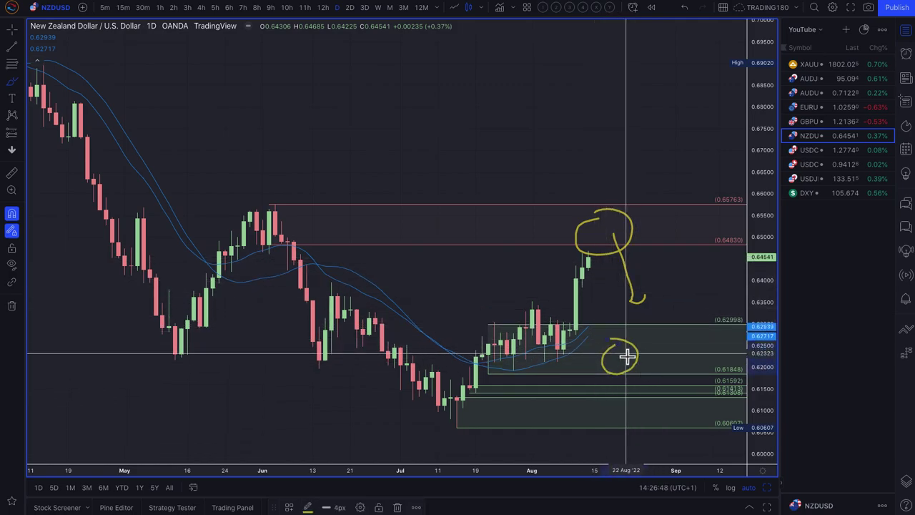
pyautogui.moveTo(673, 309); pyautogui.dragTo(685, 293)
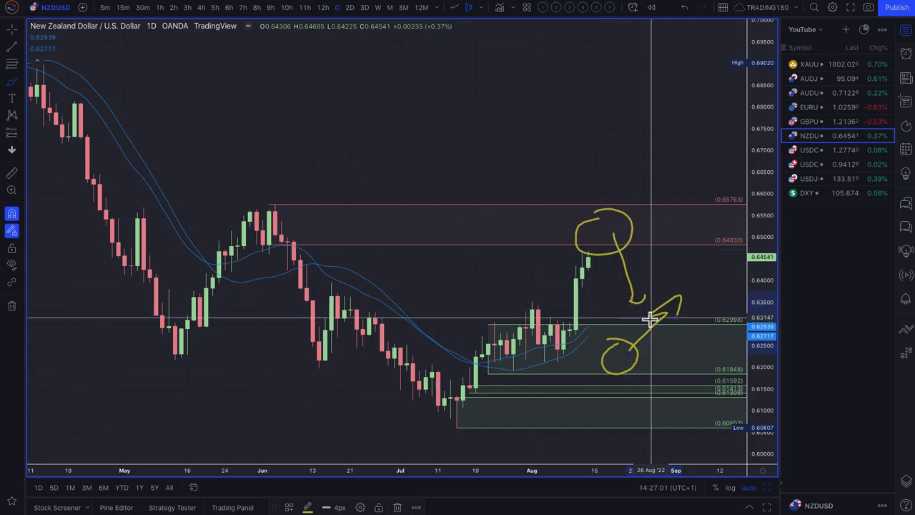
# Open the GBPUSD chart, and highlight the headline and first subheading of Bloomberg's "UK Economy Shrinks for First Time Since Covid Lockdown" article
pyautogui.click(815, 126)
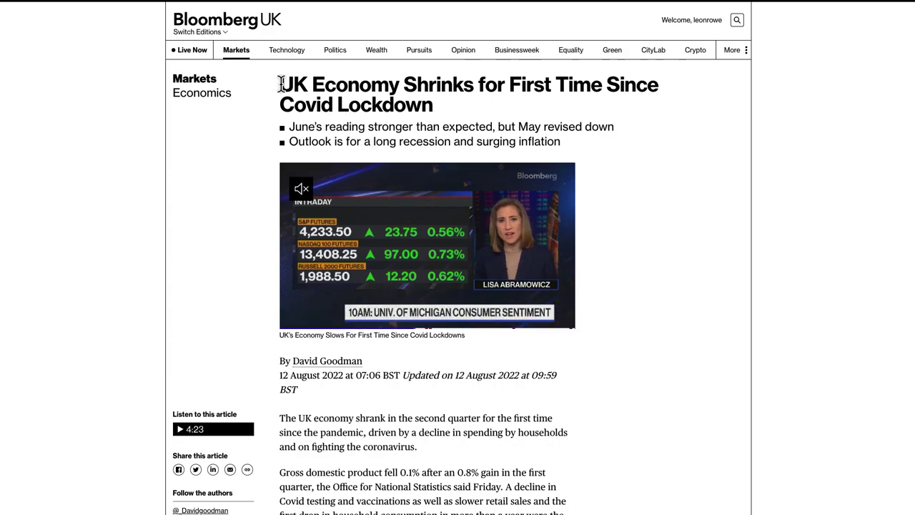
pyautogui.moveTo(466, 107); pyautogui.dragTo(406, 109)
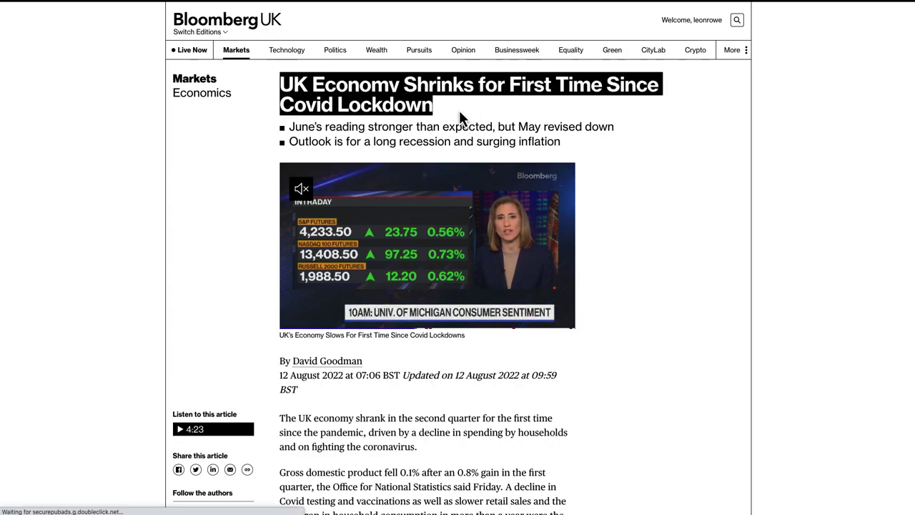
pyautogui.click(321, 131)
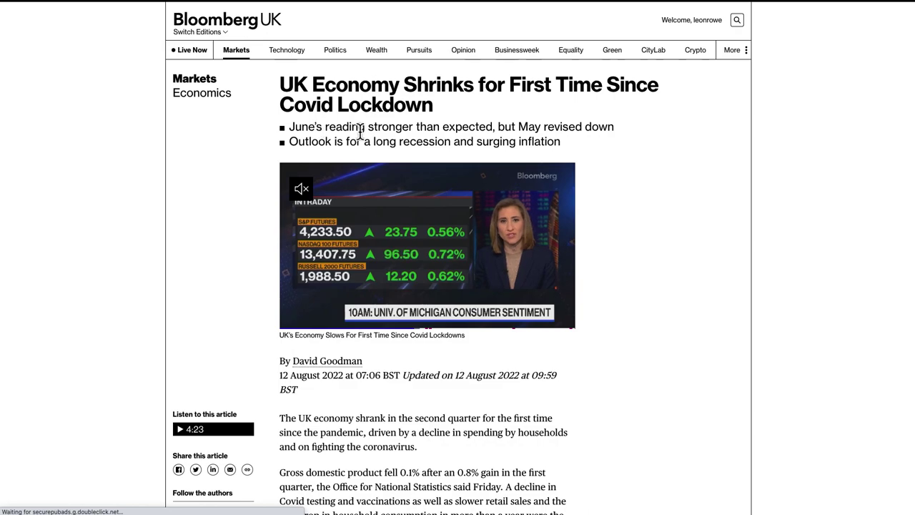
pyautogui.moveTo(308, 127); pyautogui.dragTo(620, 140)
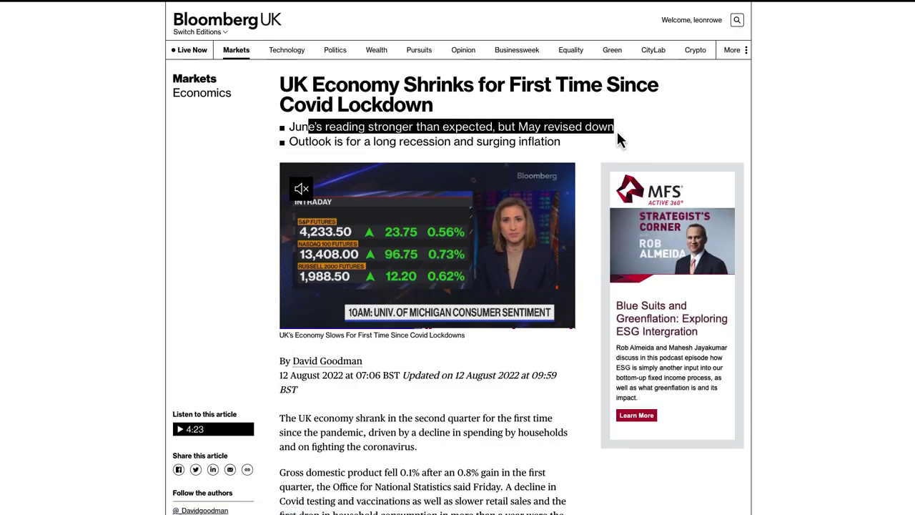
# Highlight the opening paragraph of the UK economy article, about the second-quarter contraction and the decline in household spending
pyautogui.scroll(-3, 475, 402)
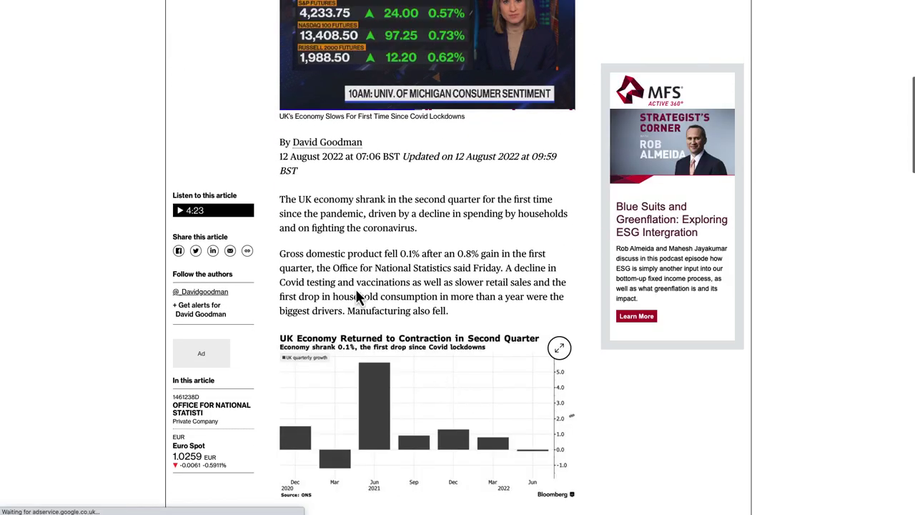
pyautogui.moveTo(279, 199); pyautogui.dragTo(327, 223)
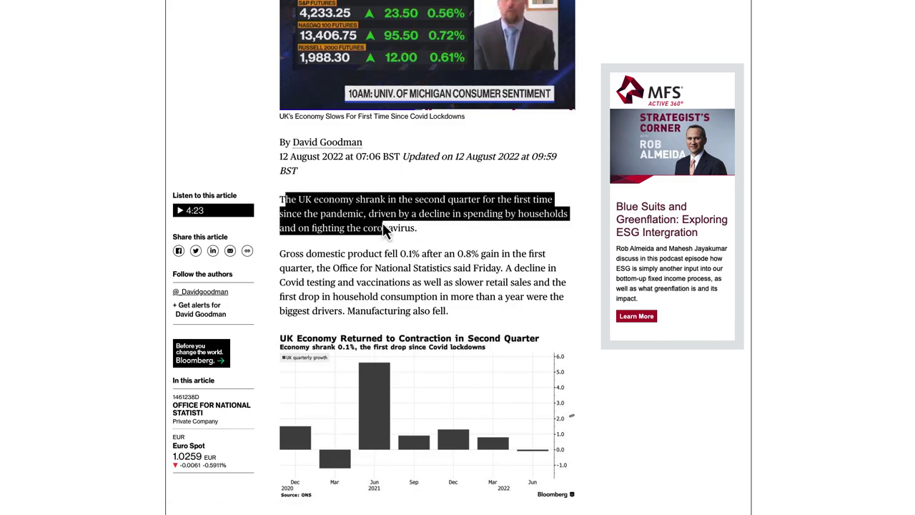
pyautogui.moveTo(386, 229); pyautogui.dragTo(403, 218)
pyautogui.moveTo(533, 222); pyautogui.dragTo(336, 228)
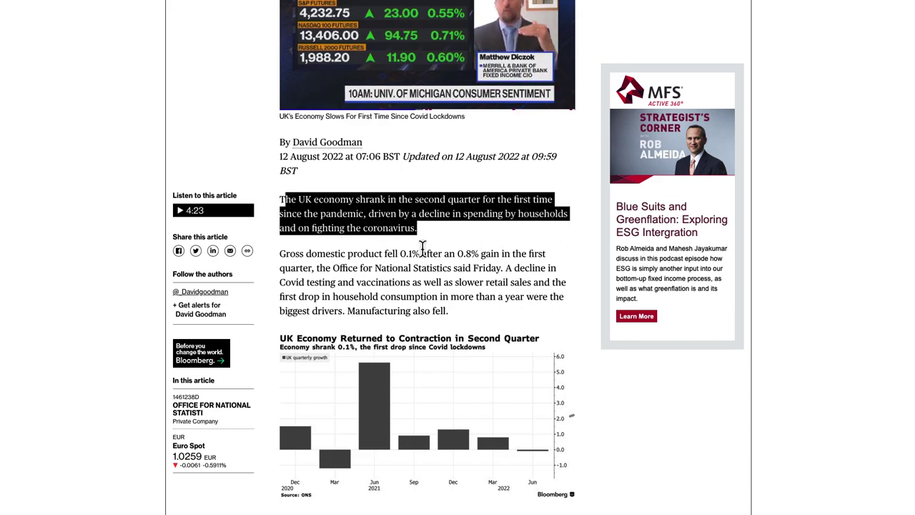
# Highlight the British Chambers of Commerce (BCC) research head's quote about the UK economy moving in an alarming direction, and return to the article's start
pyautogui.scroll(-3, 452, 274)
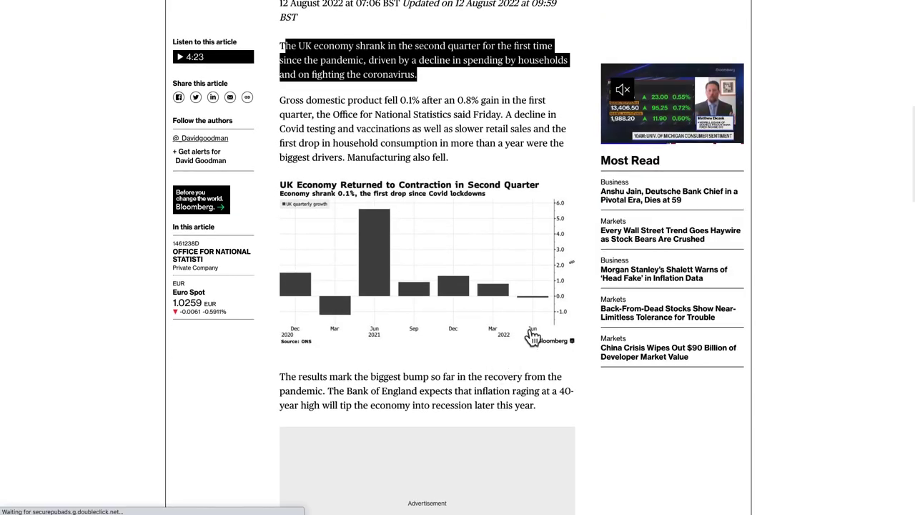
pyautogui.scroll(-2, 487, 366)
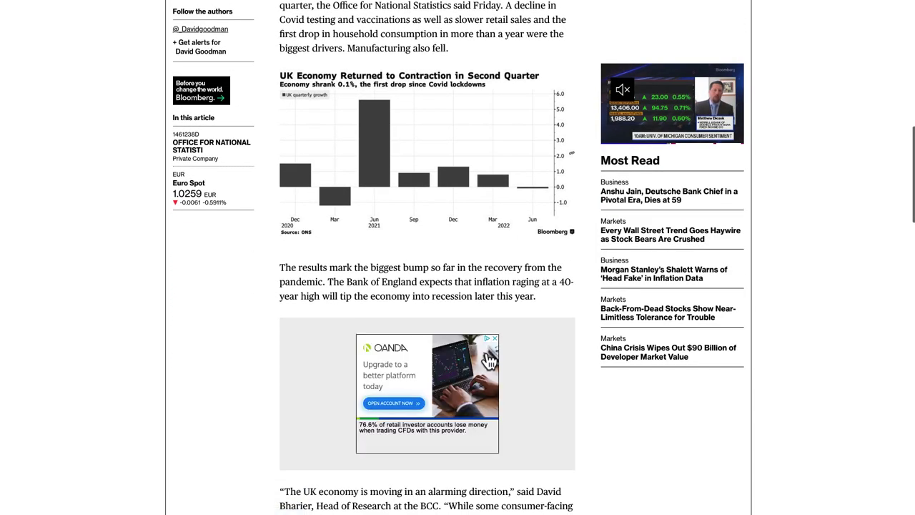
pyautogui.scroll(-2, 487, 362)
pyautogui.scroll(-2, 489, 361)
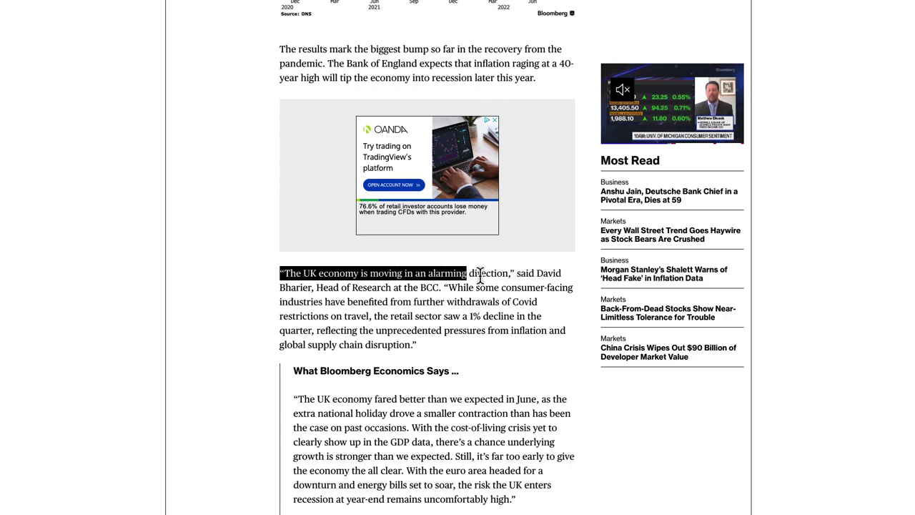
pyautogui.moveTo(551, 275); pyautogui.dragTo(345, 306)
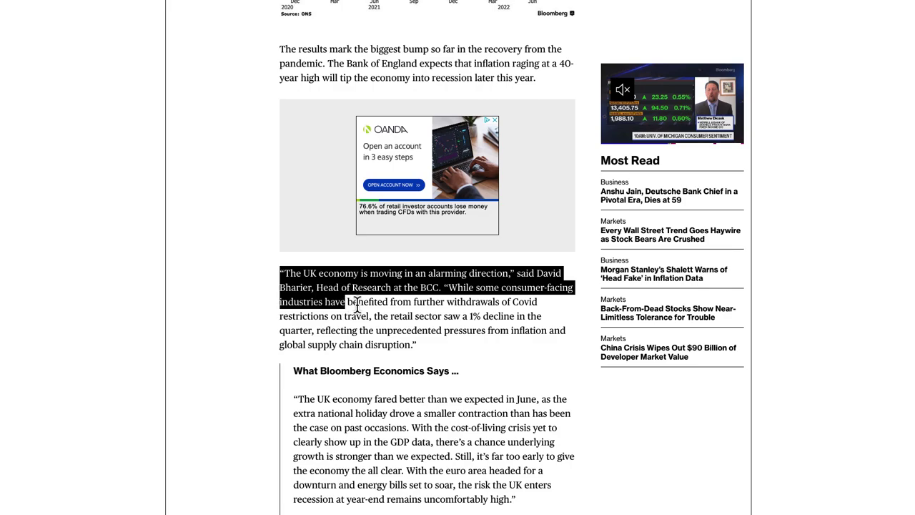
pyautogui.moveTo(507, 303); pyautogui.dragTo(379, 320)
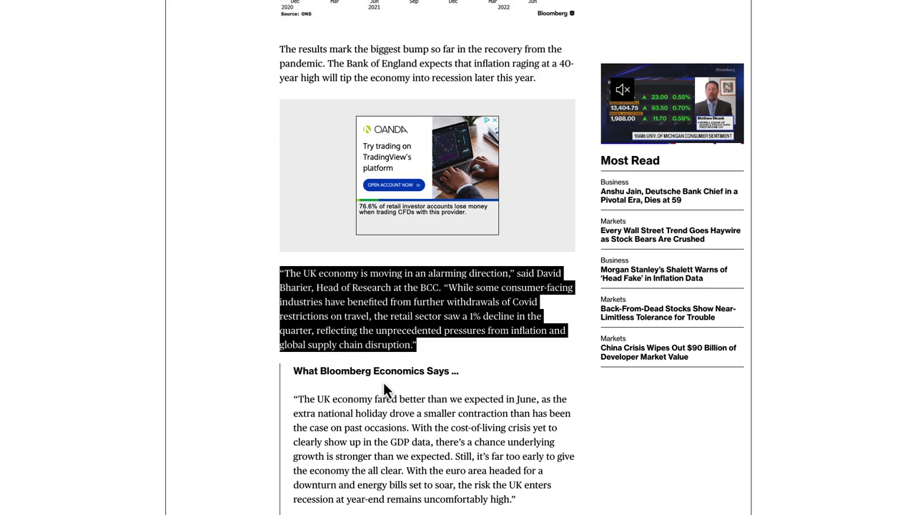
pyautogui.scroll(5, 391, 427)
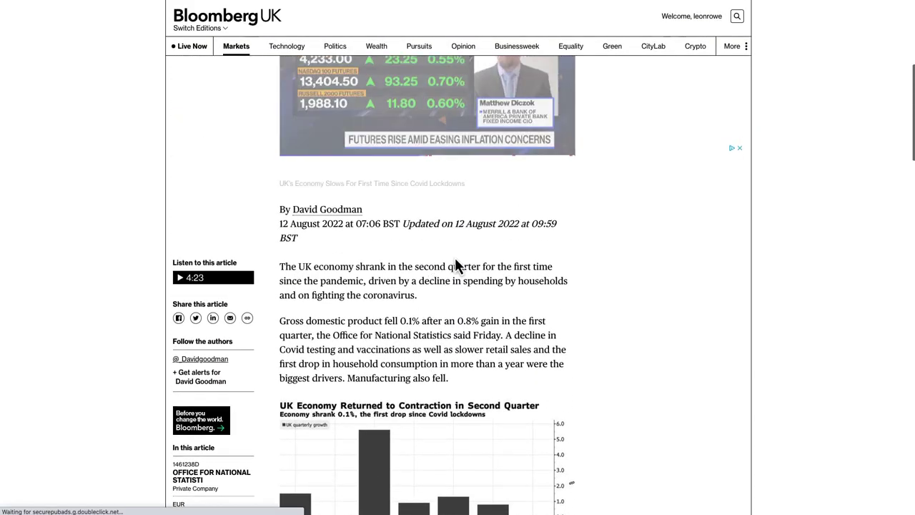
pyautogui.scroll(4, 456, 264)
pyautogui.scroll(1, 455, 265)
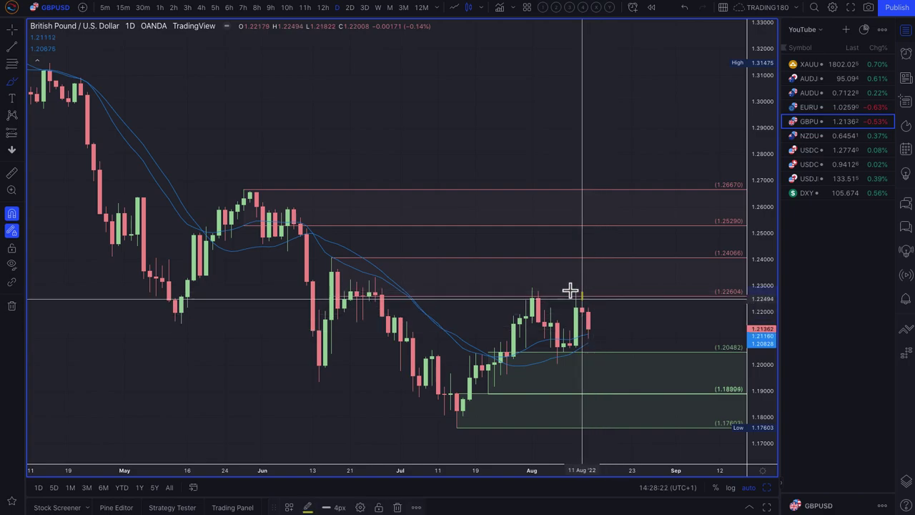
# On the GBPUSD chart, brush circles around the 11 August high and inside the 1.24066–1.22604 supply zone, with an arrow rising there and falling to 1.20482
pyautogui.moveTo(583, 289); pyautogui.dragTo(581, 293)
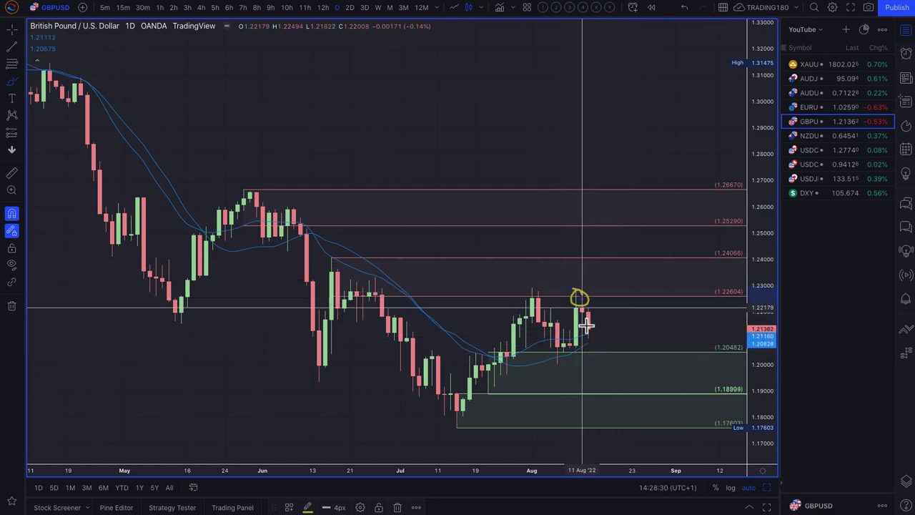
pyautogui.moveTo(590, 337)
pyautogui.mouseDown()
pyautogui.moveTo(607, 286)
pyautogui.moveTo(634, 364)
pyautogui.moveTo(646, 339)
pyautogui.mouseUp()
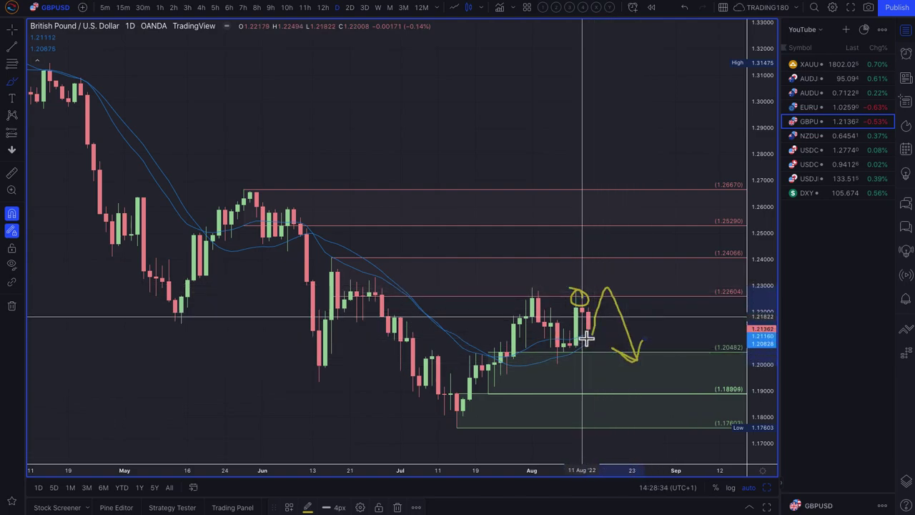
pyautogui.moveTo(609, 264)
pyautogui.mouseDown()
pyautogui.moveTo(608, 295)
pyautogui.moveTo(619, 259)
pyautogui.mouseUp()
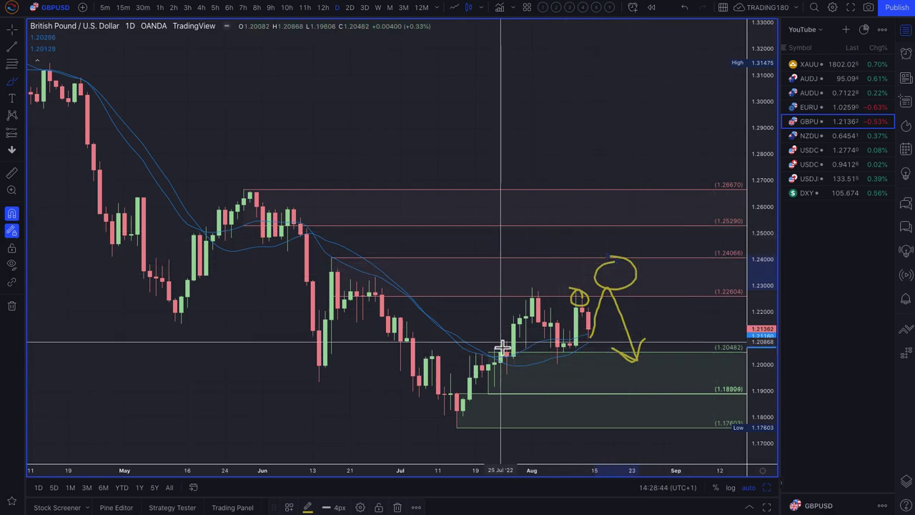
# Draw a demand zone from 1.20810 down to 1.20034 around the early August lows
pyautogui.click(11, 64)
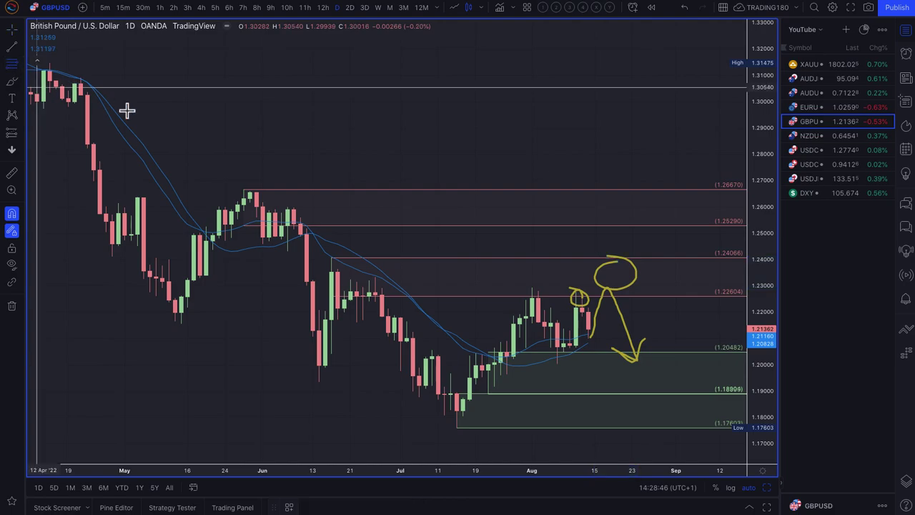
pyautogui.click(570, 344)
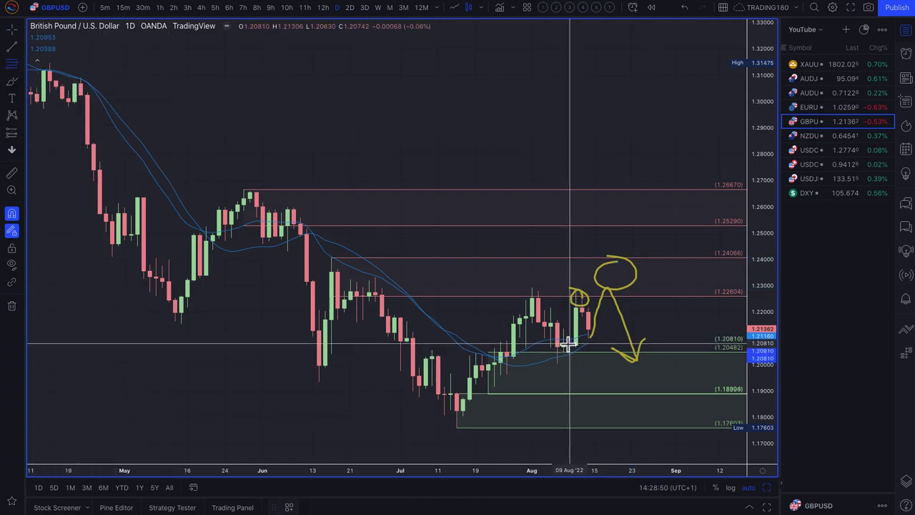
pyautogui.click(556, 362)
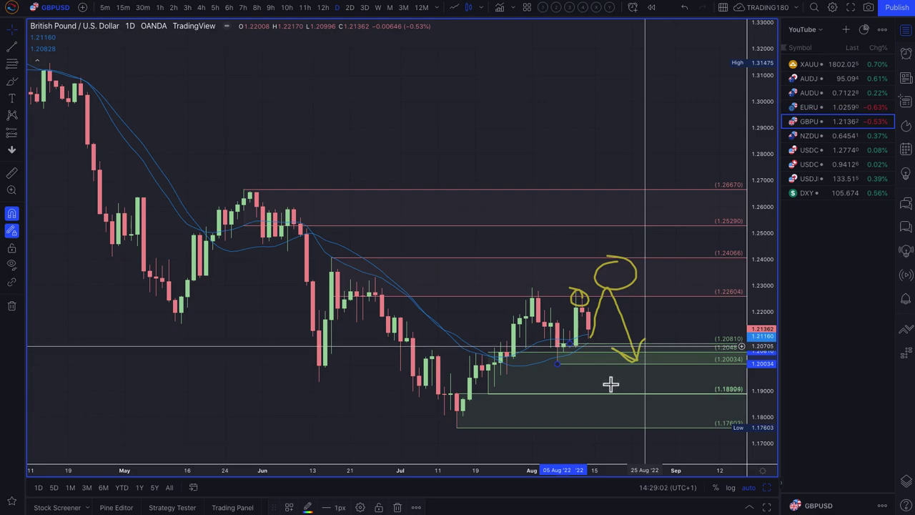
# Brush circles around the early August high and the mid-July low, and an arrow falling into the lowest demand zone and rebounding
pyautogui.click(12, 81)
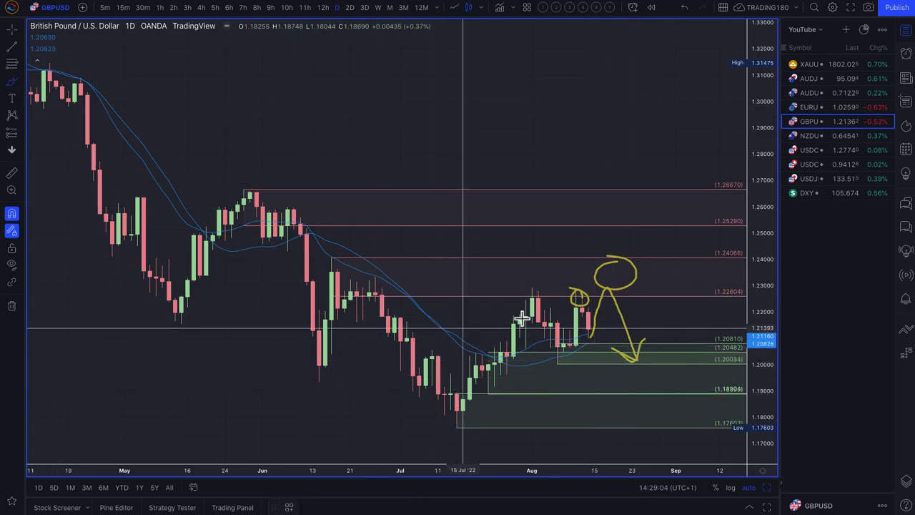
pyautogui.moveTo(536, 279); pyautogui.dragTo(532, 316)
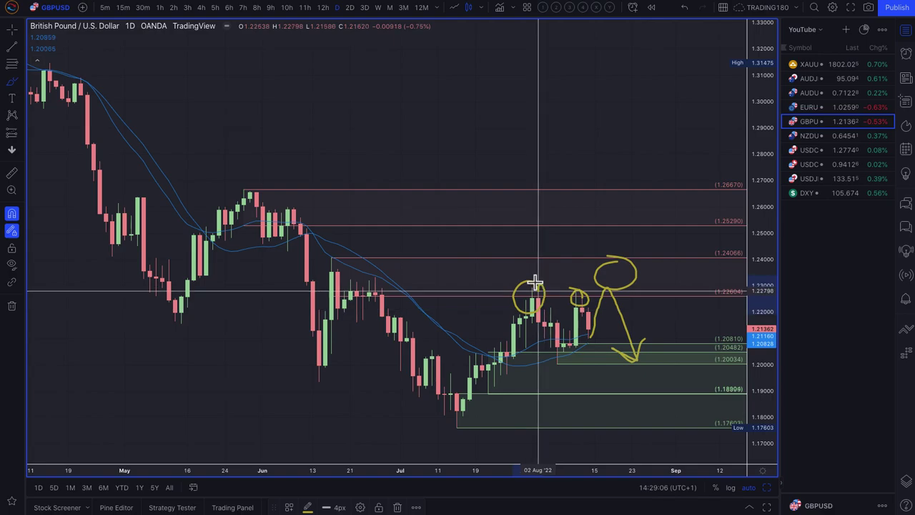
pyautogui.moveTo(455, 428)
pyautogui.mouseDown()
pyautogui.moveTo(450, 444)
pyautogui.moveTo(446, 429)
pyautogui.moveTo(465, 448)
pyautogui.mouseUp()
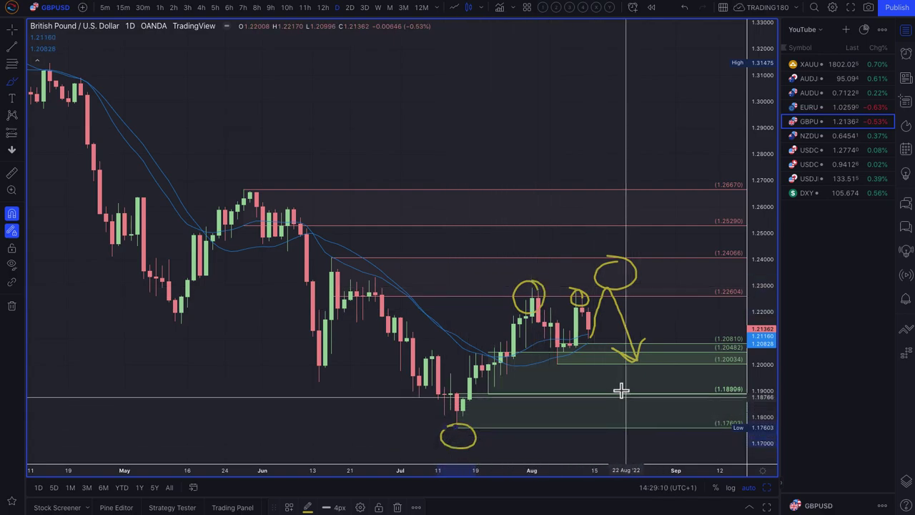
pyautogui.moveTo(594, 333)
pyautogui.mouseDown()
pyautogui.moveTo(627, 423)
pyautogui.moveTo(642, 423)
pyautogui.moveTo(654, 394)
pyautogui.moveTo(684, 401)
pyautogui.mouseUp()
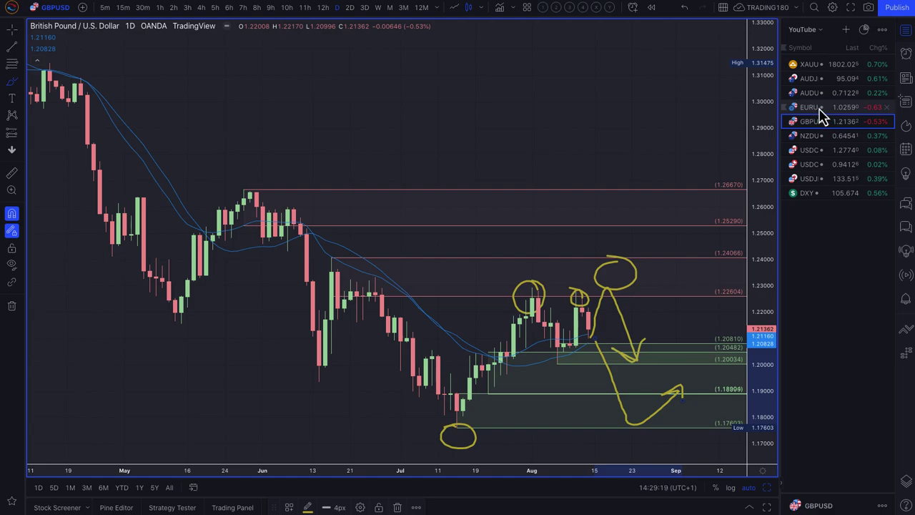
# Open the EURUSD chart, and highlight the headline and first paragraph of Bloomberg's "ECB Will Limit Interest-Rate Hikes to This Year Only, HSBC Says" article
pyautogui.click(821, 111)
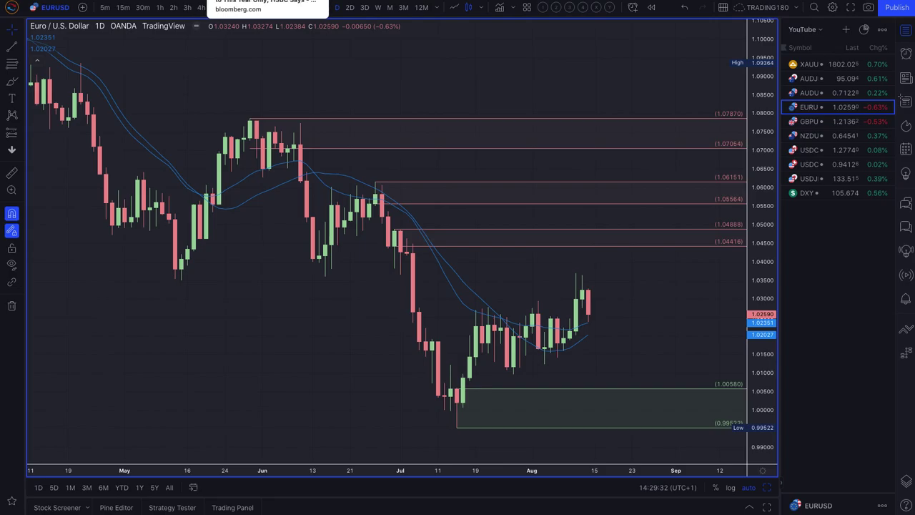
pyautogui.click(268, 2)
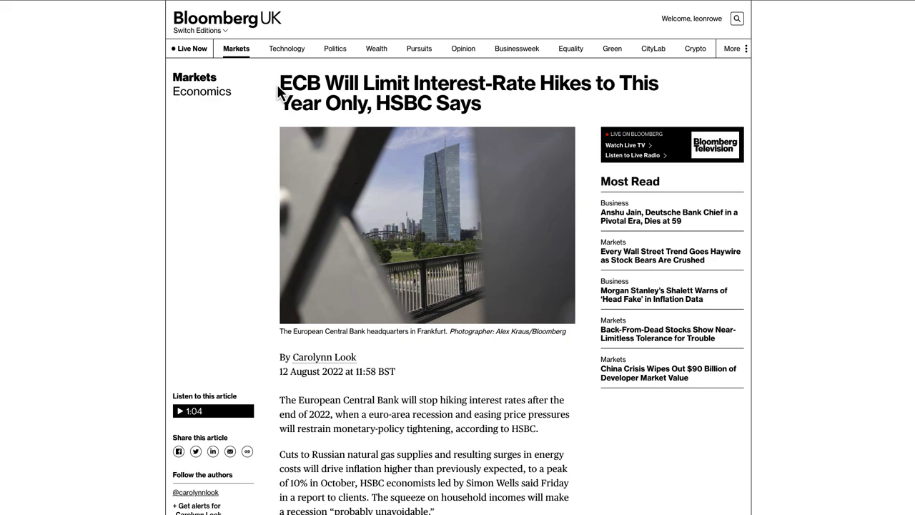
pyautogui.moveTo(281, 85); pyautogui.dragTo(467, 103)
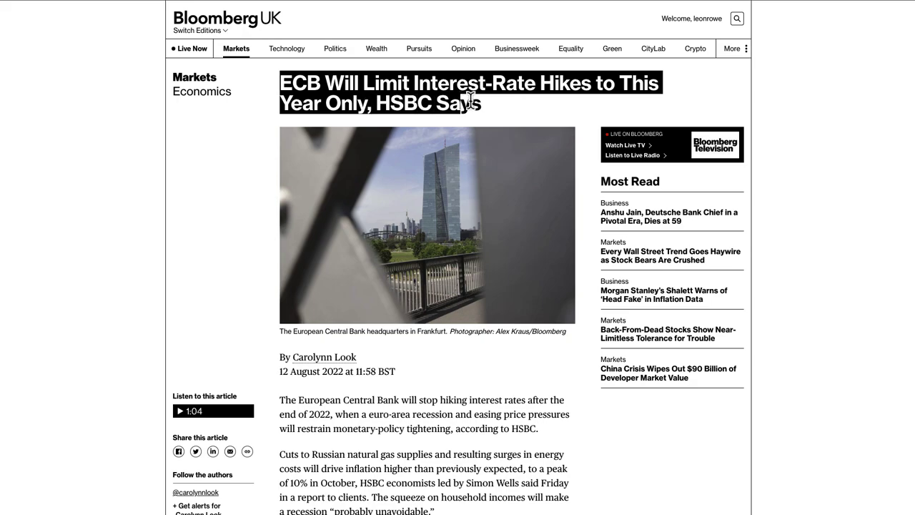
pyautogui.scroll(-2, 402, 323)
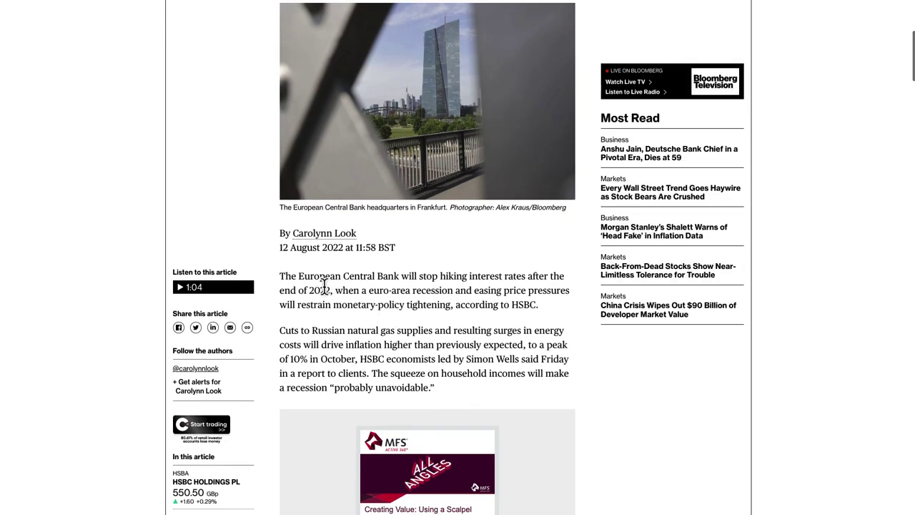
pyautogui.moveTo(329, 276); pyautogui.dragTo(410, 298)
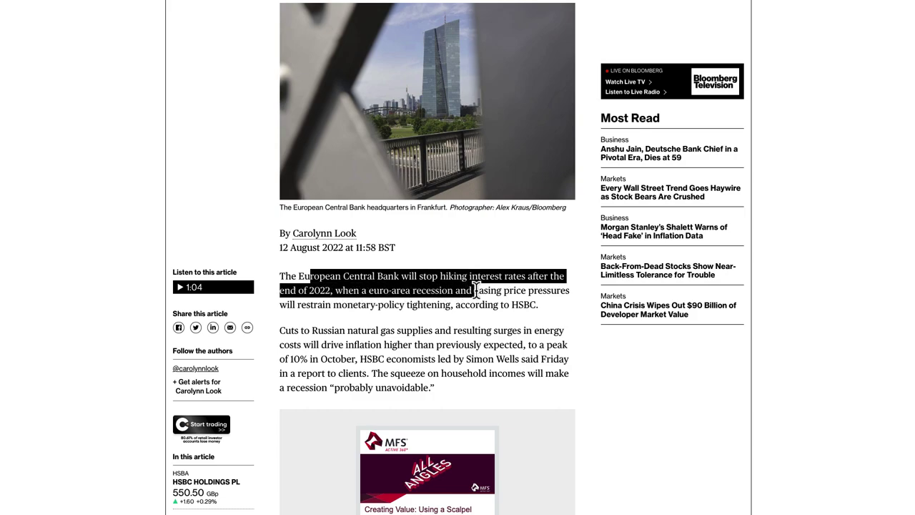
pyautogui.moveTo(504, 291); pyautogui.dragTo(529, 314)
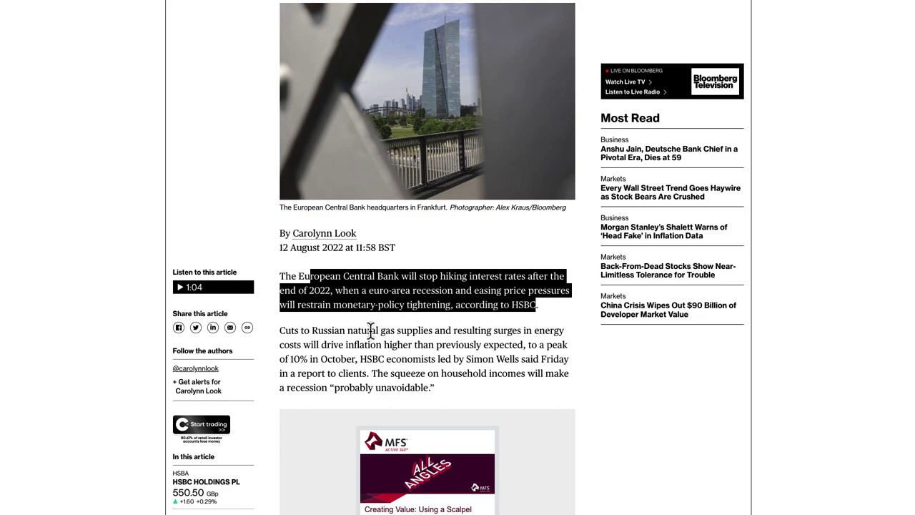
# Highlight the ECB article's second paragraph, about Russian gas cuts, 10% peak inflation in October and a probable recession
pyautogui.click(288, 333)
pyautogui.moveTo(406, 332); pyautogui.dragTo(331, 347)
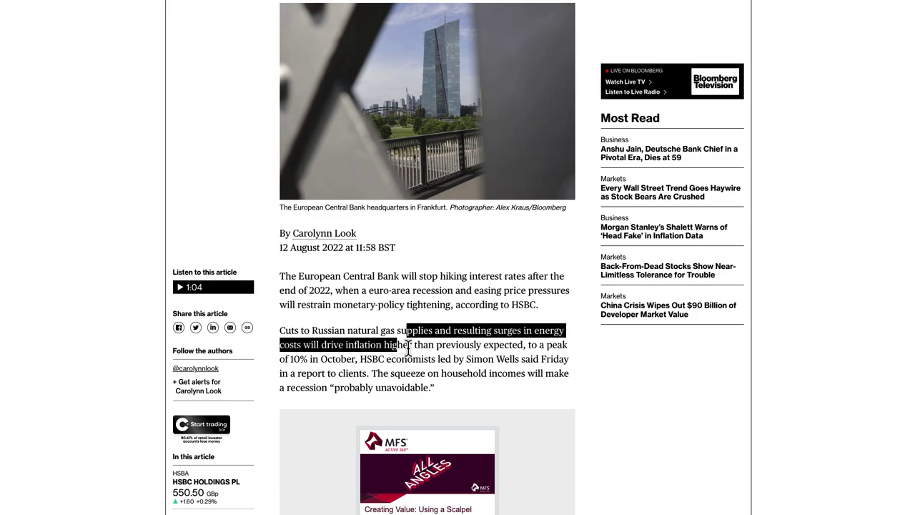
pyautogui.moveTo(409, 346); pyautogui.dragTo(421, 365)
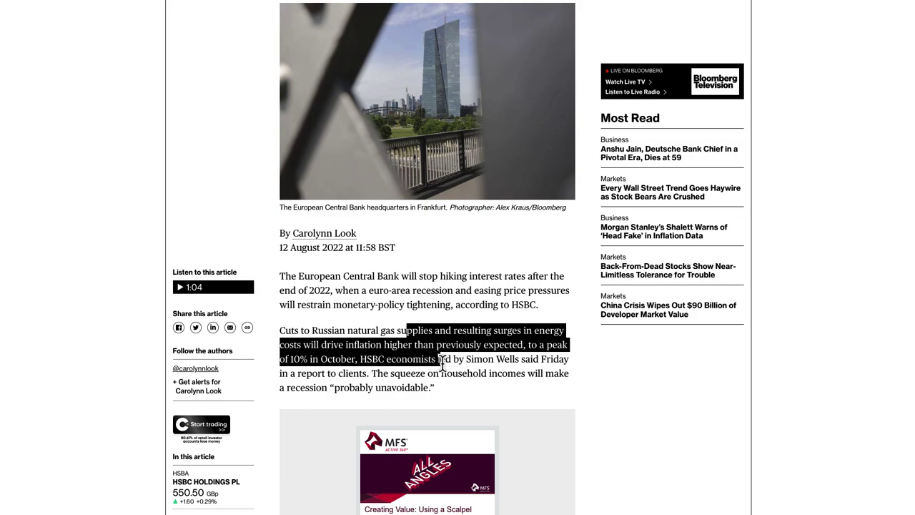
pyautogui.moveTo(543, 361); pyautogui.dragTo(355, 375)
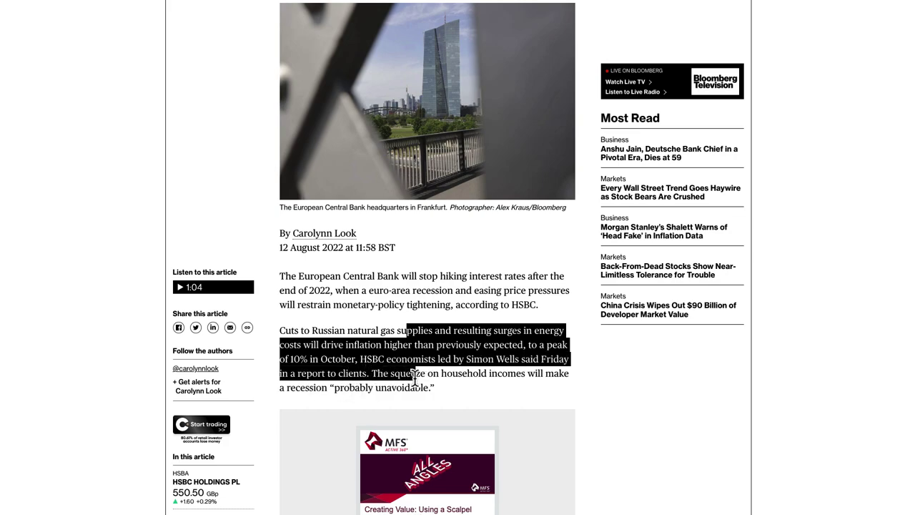
pyautogui.moveTo(415, 379); pyautogui.dragTo(397, 394)
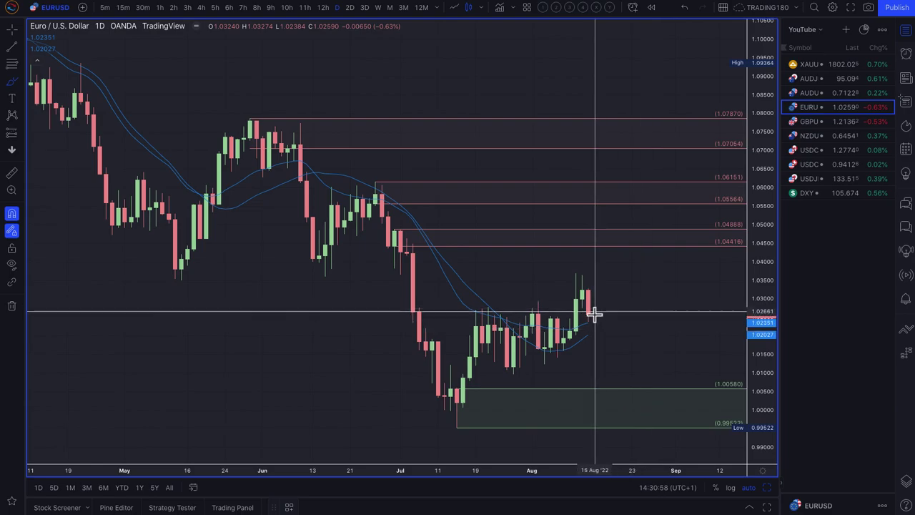
# Brush a zigzag path falling into EURUSD's 1.00580–0.99522 demand zone, and a second path rising into the 1.04888–1.04416 supply zone and dropping to demand
pyautogui.scroll(-5, 566, 303)
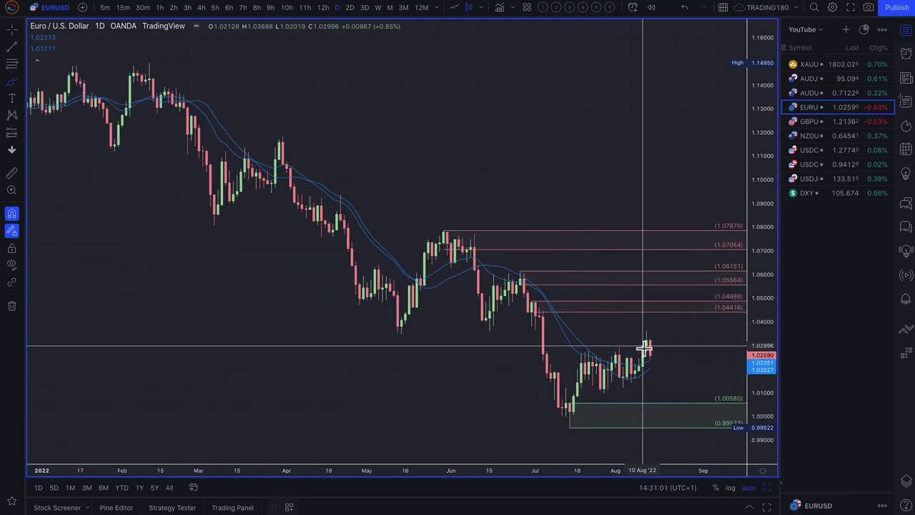
pyautogui.moveTo(657, 354)
pyautogui.mouseDown()
pyautogui.moveTo(667, 375)
pyautogui.moveTo(676, 363)
pyautogui.moveTo(697, 415)
pyautogui.moveTo(708, 408)
pyautogui.mouseUp()
pyautogui.scroll(5, 605, 361)
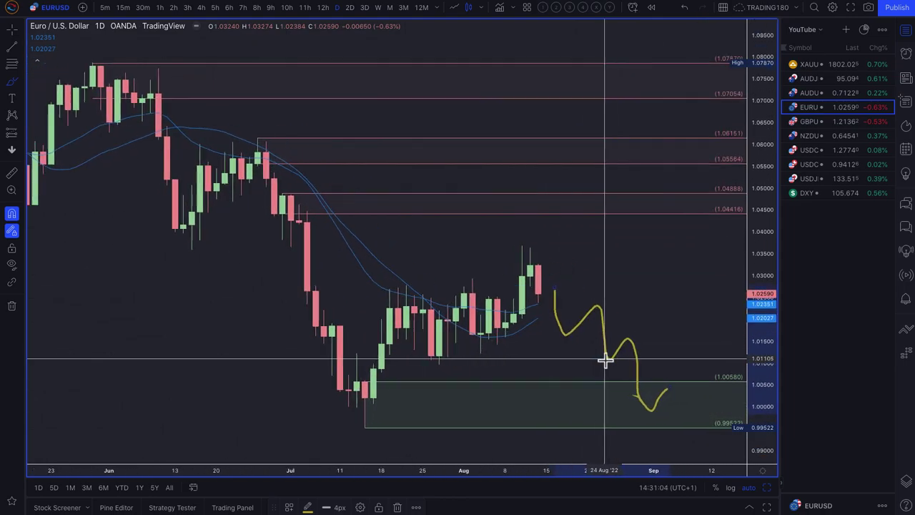
pyautogui.scroll(3, 605, 361)
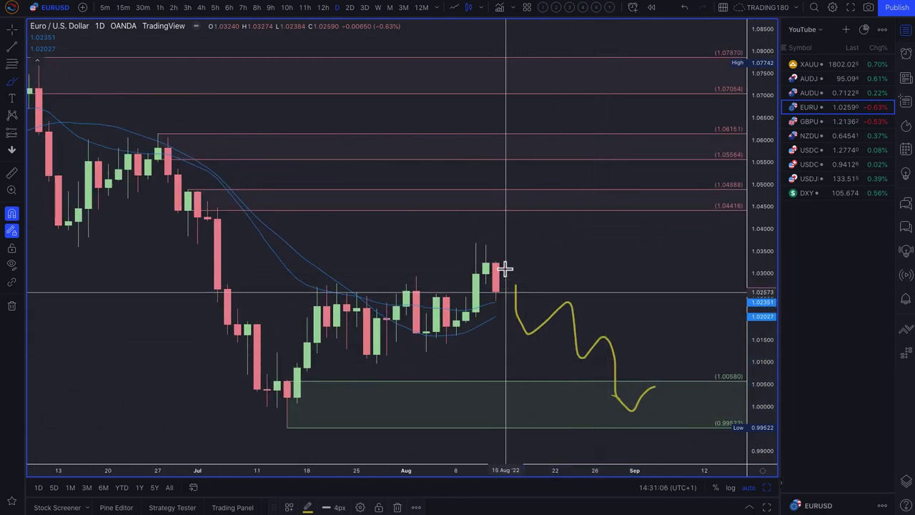
pyautogui.moveTo(507, 287)
pyautogui.mouseDown()
pyautogui.moveTo(525, 241)
pyautogui.moveTo(563, 218)
pyautogui.moveTo(607, 239)
pyautogui.moveTo(664, 378)
pyautogui.moveTo(655, 374)
pyautogui.moveTo(672, 384)
pyautogui.mouseUp()
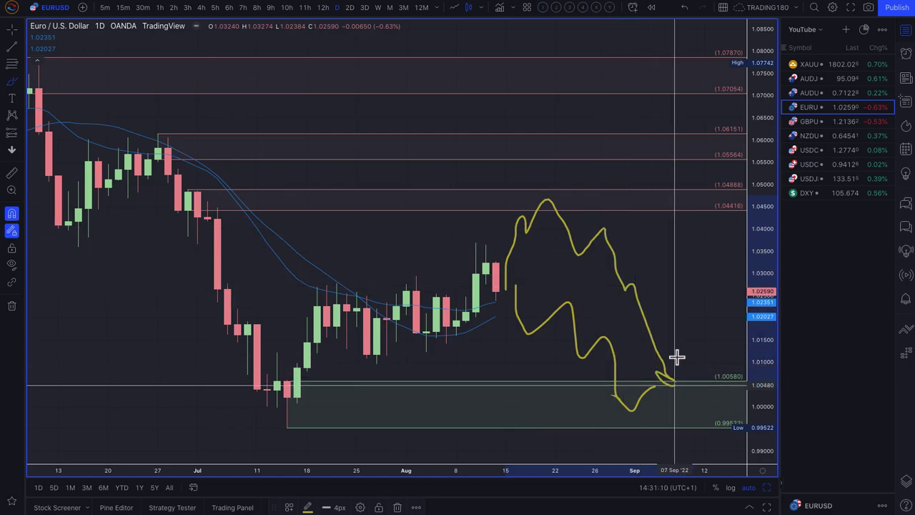
pyautogui.scroll(-3, 569, 306)
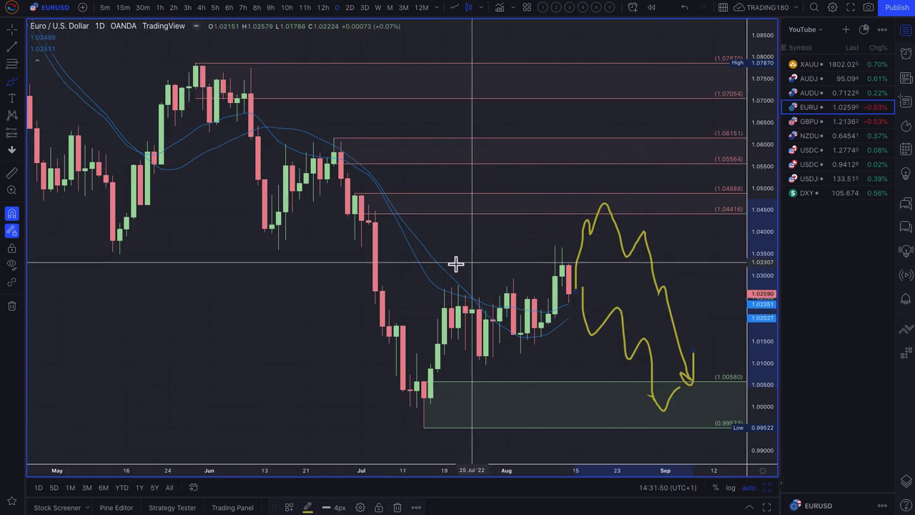
# Add a EURUSD demand zone from 1.02468 to 1.00968, and brush a circle with a rising arrow at each of the two demand zones
pyautogui.click(11, 64)
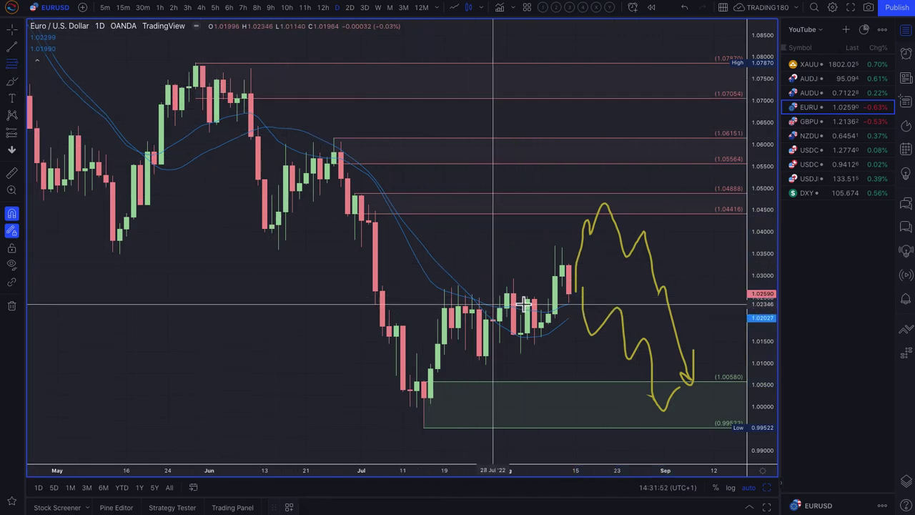
pyautogui.moveTo(530, 335); pyautogui.dragTo(485, 366)
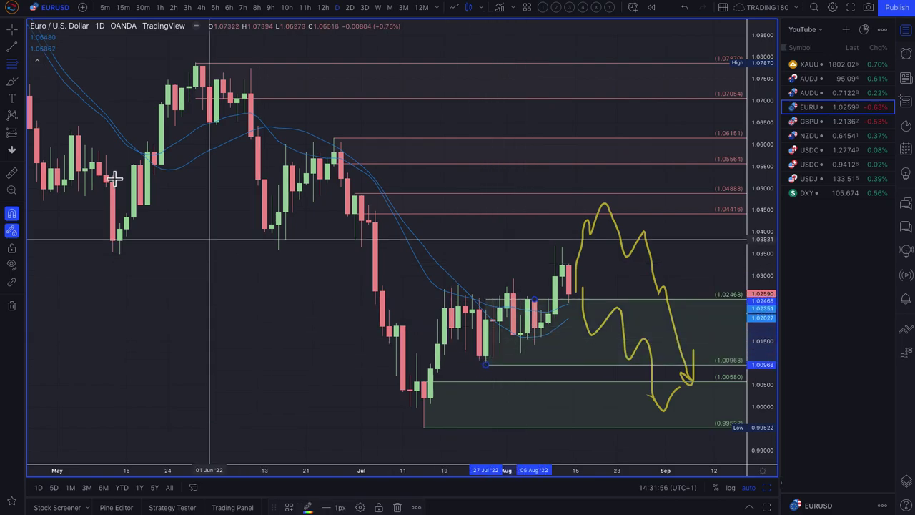
pyautogui.click(12, 85)
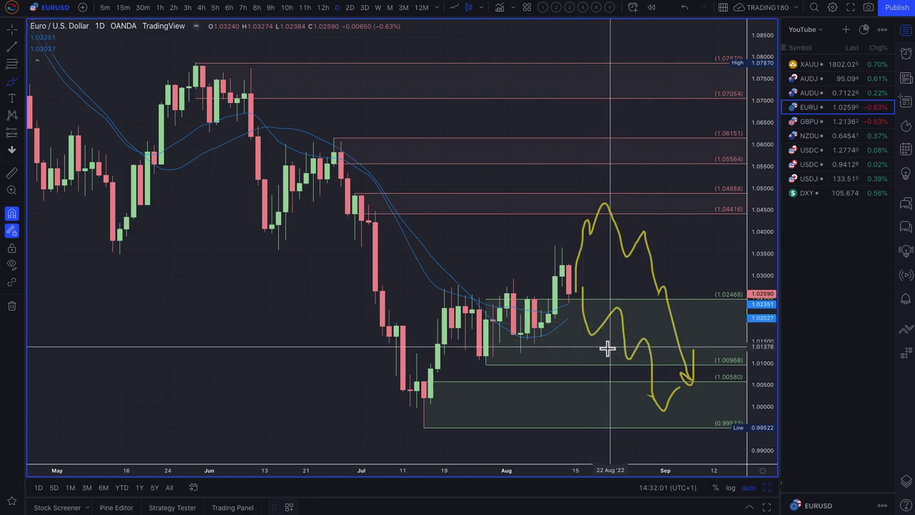
pyautogui.moveTo(607, 348)
pyautogui.mouseDown()
pyautogui.moveTo(599, 377)
pyautogui.moveTo(602, 347)
pyautogui.moveTo(649, 300)
pyautogui.moveTo(641, 299)
pyautogui.mouseUp()
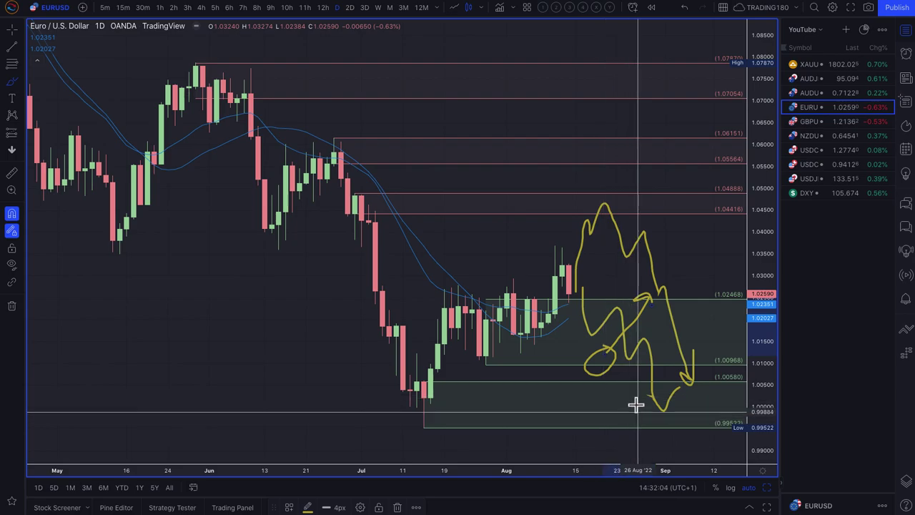
pyautogui.moveTo(613, 431)
pyautogui.mouseDown()
pyautogui.moveTo(634, 401)
pyautogui.moveTo(705, 353)
pyautogui.moveTo(726, 351)
pyautogui.mouseUp()
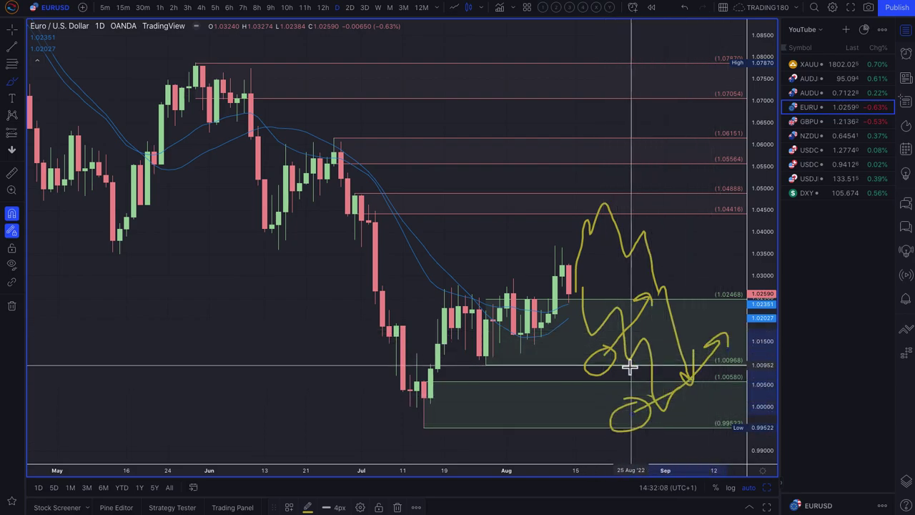
# Open the AUDUSD chart and move its supply zone up to the early June high, spanning 0.72830 to 0.71945
pyautogui.click(817, 97)
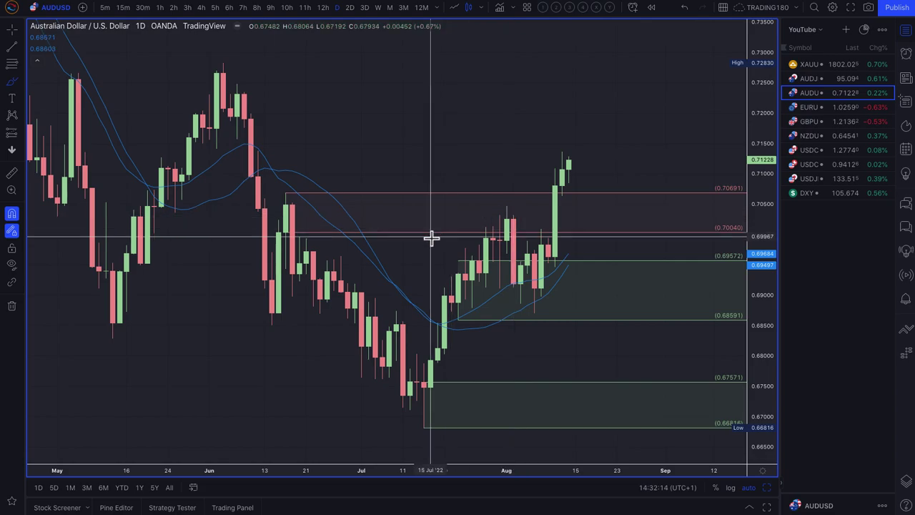
pyautogui.scroll(-3, 180, 116)
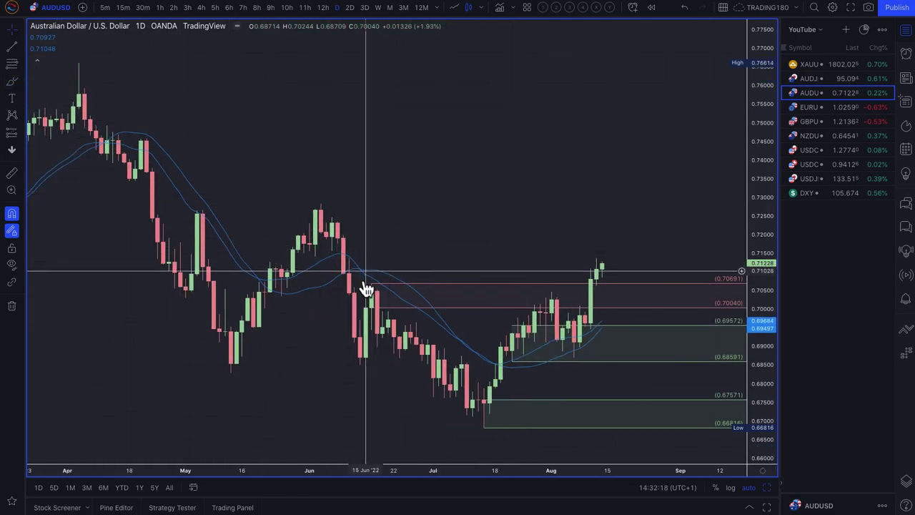
pyautogui.moveTo(372, 288); pyautogui.dragTo(322, 206)
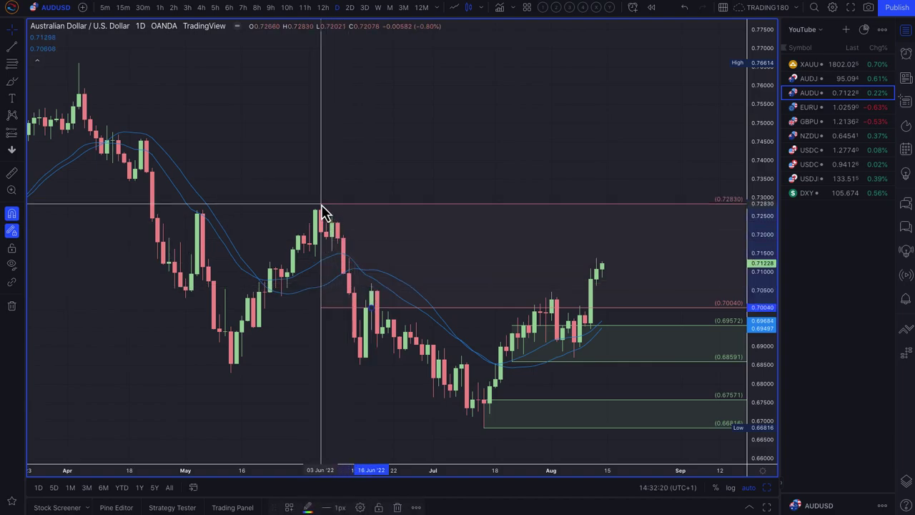
pyautogui.moveTo(372, 309); pyautogui.dragTo(334, 235)
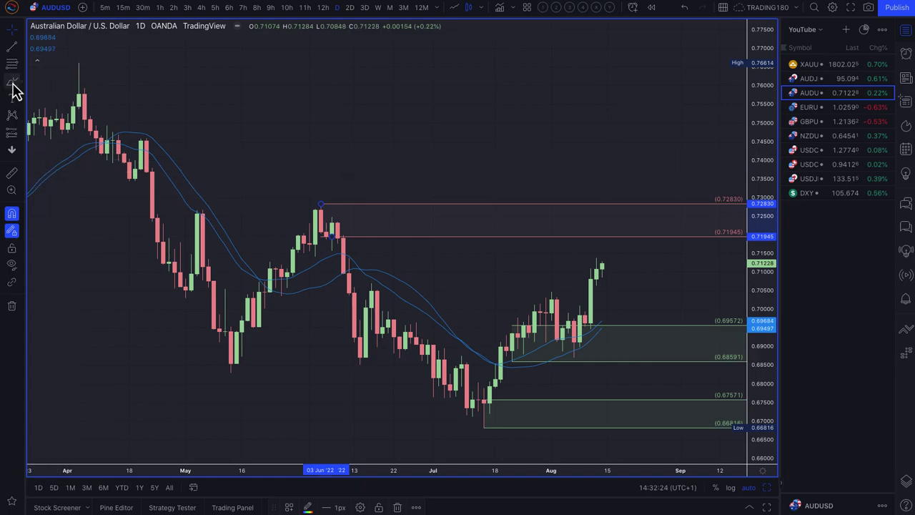
# Brush a circle in AUDUSD's 0.72830–0.71945 supply zone and an arrow falling from it into the upper demand zone
pyautogui.scroll(-10, 507, 334)
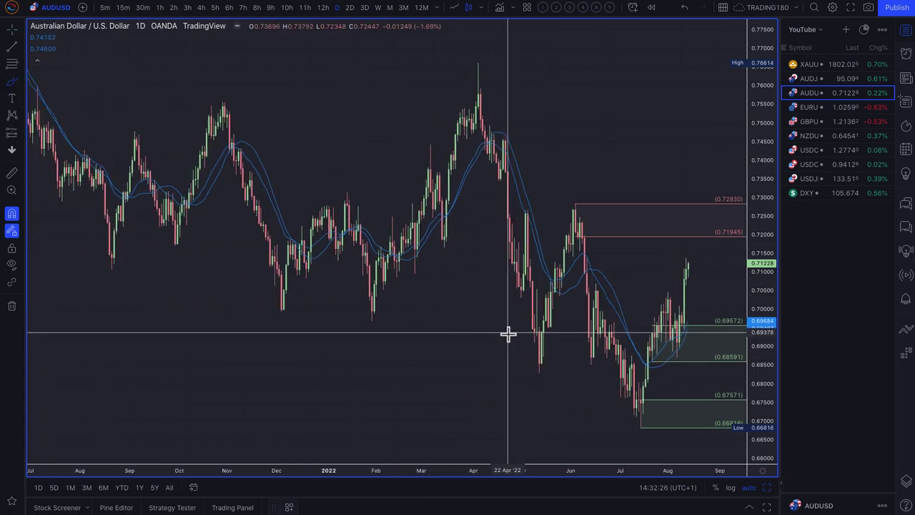
pyautogui.scroll(10, 507, 334)
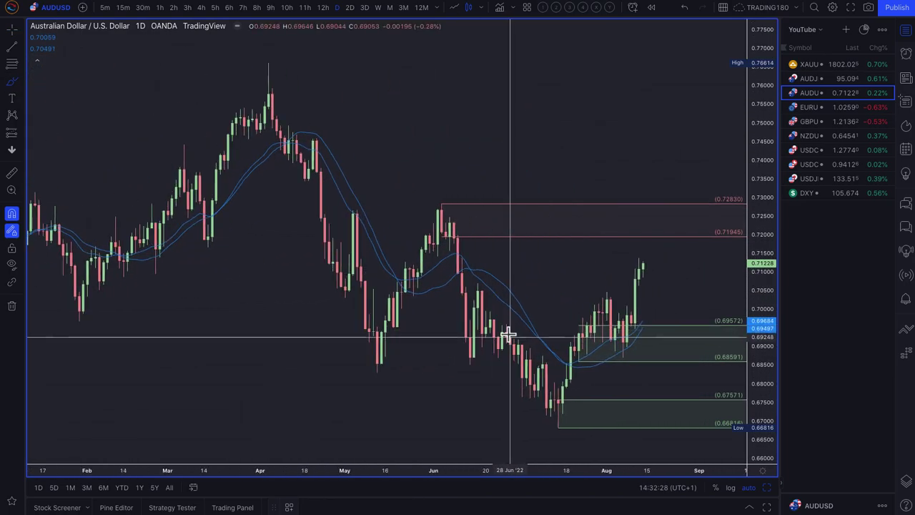
pyautogui.moveTo(627, 211)
pyautogui.mouseDown()
pyautogui.moveTo(601, 220)
pyautogui.moveTo(641, 215)
pyautogui.moveTo(619, 207)
pyautogui.mouseUp()
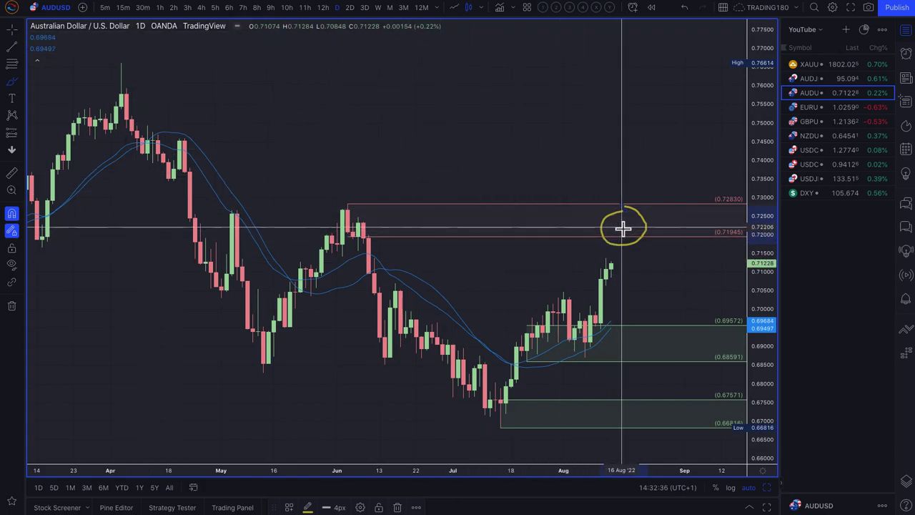
pyautogui.moveTo(622, 229); pyautogui.dragTo(658, 288)
pyautogui.moveTo(678, 334); pyautogui.dragTo(674, 317)
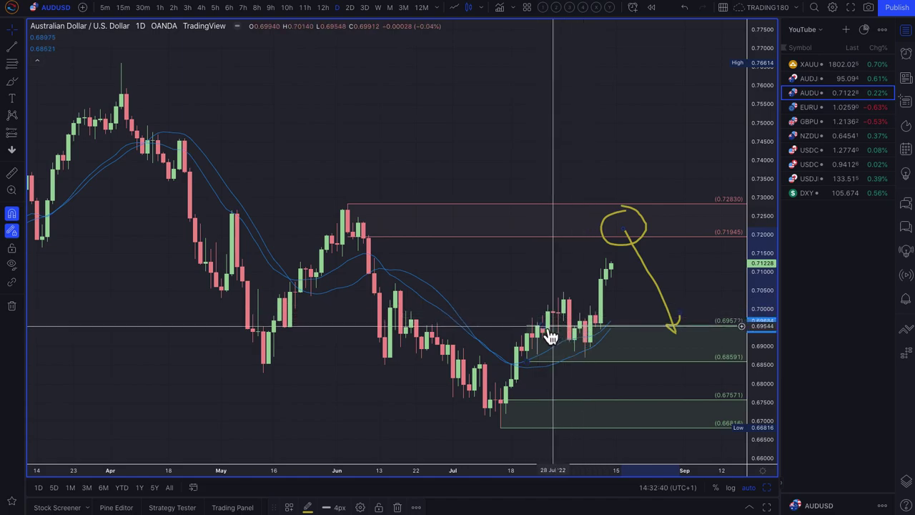
# Raise the upper AUDUSD demand zone's top edge to 0.69836, and brush a path from current price dipping into it and rebounding
pyautogui.moveTo(544, 336); pyautogui.dragTo(599, 327)
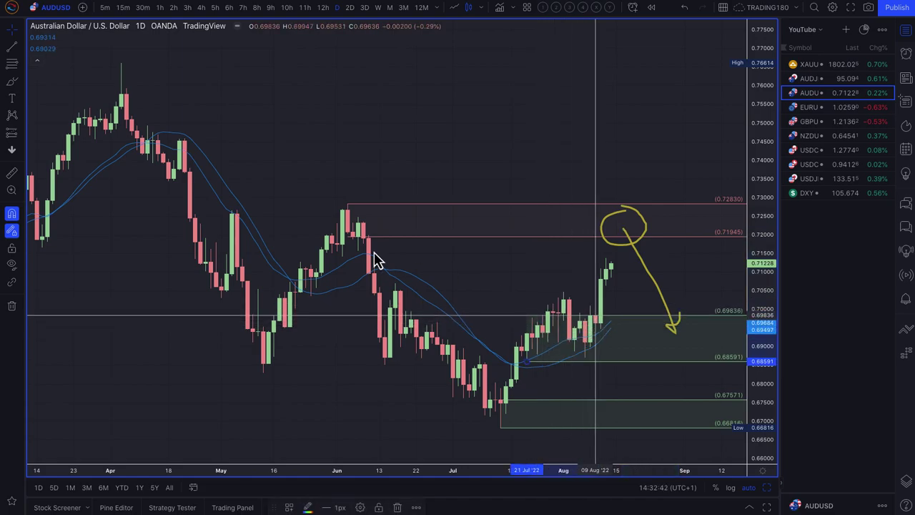
pyautogui.click(13, 86)
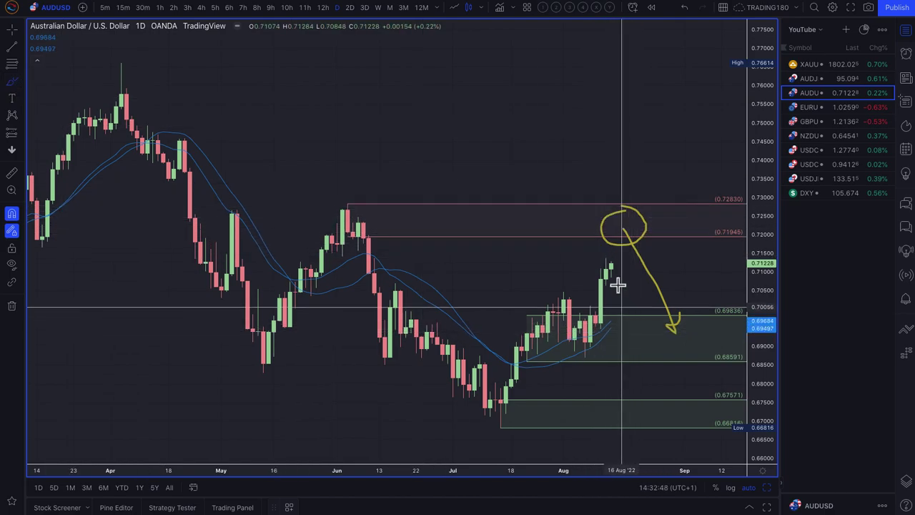
pyautogui.moveTo(613, 265)
pyautogui.mouseDown()
pyautogui.moveTo(633, 327)
pyautogui.moveTo(649, 301)
pyautogui.moveTo(661, 311)
pyautogui.mouseUp()
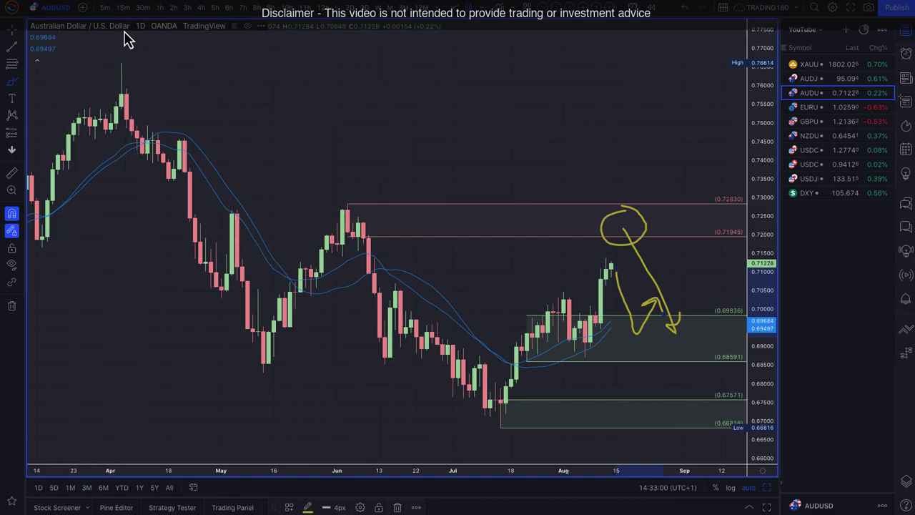
# Open the AUDJPY chart and draw a demand zone from 90.227 down to the May low at 87.307
pyautogui.click(824, 80)
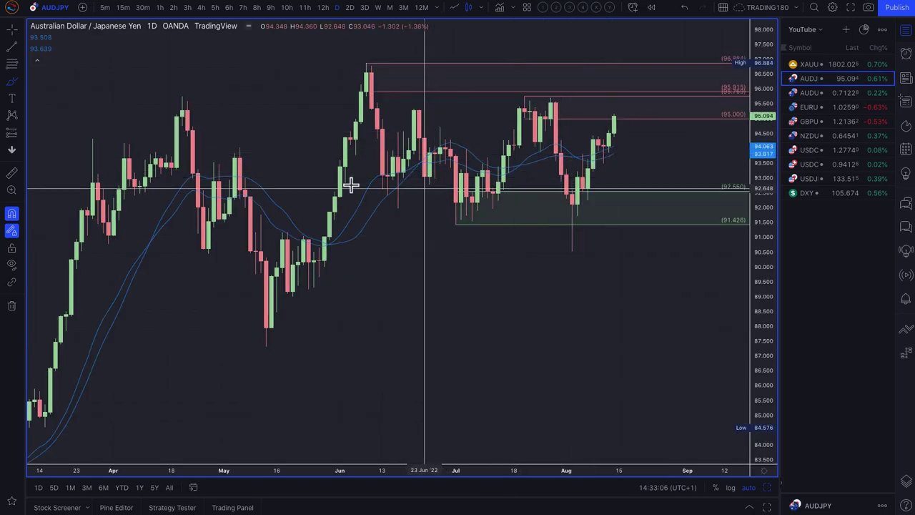
pyautogui.scroll(4, 432, 203)
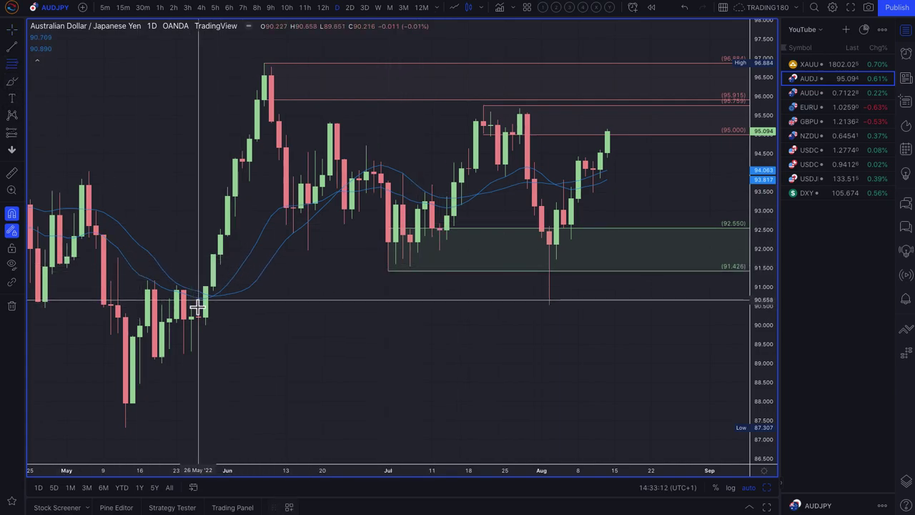
pyautogui.moveTo(198, 320); pyautogui.dragTo(126, 429)
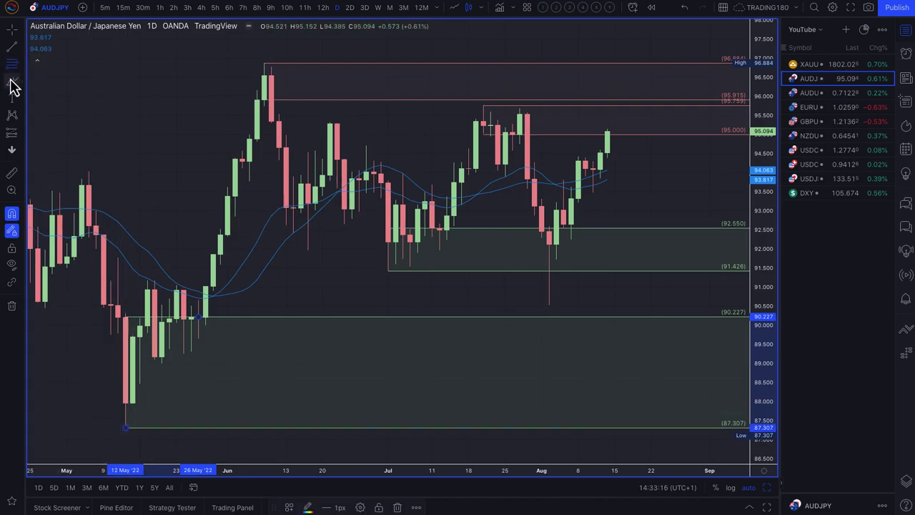
# Brush a circle around AUDJPY's early August low wick, and reshape the upper demand zone to span 93.031 to 90.524
pyautogui.click(131, 130)
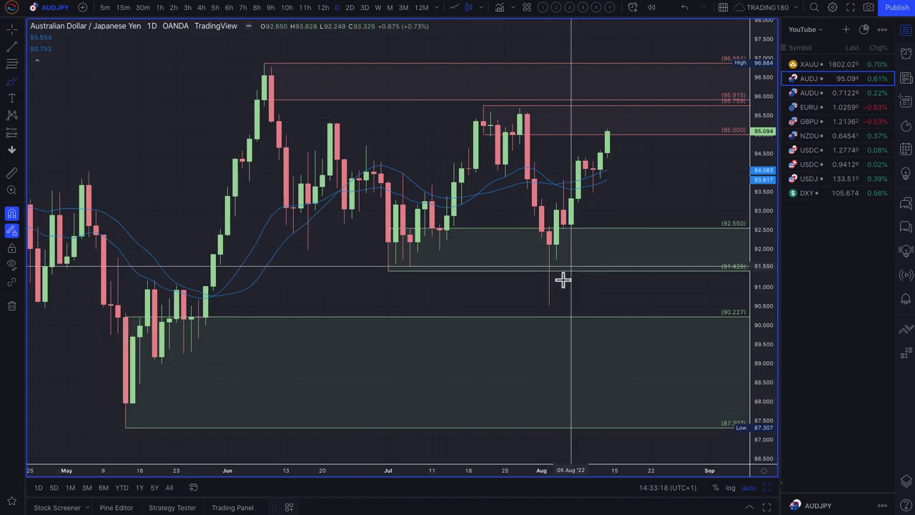
pyautogui.moveTo(553, 273)
pyautogui.mouseDown()
pyautogui.moveTo(551, 317)
pyautogui.moveTo(552, 262)
pyautogui.mouseUp()
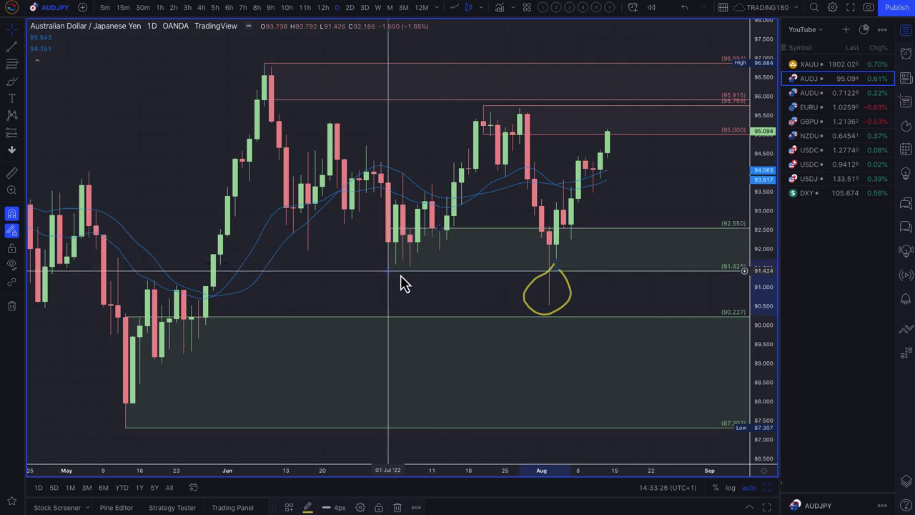
pyautogui.click(548, 305)
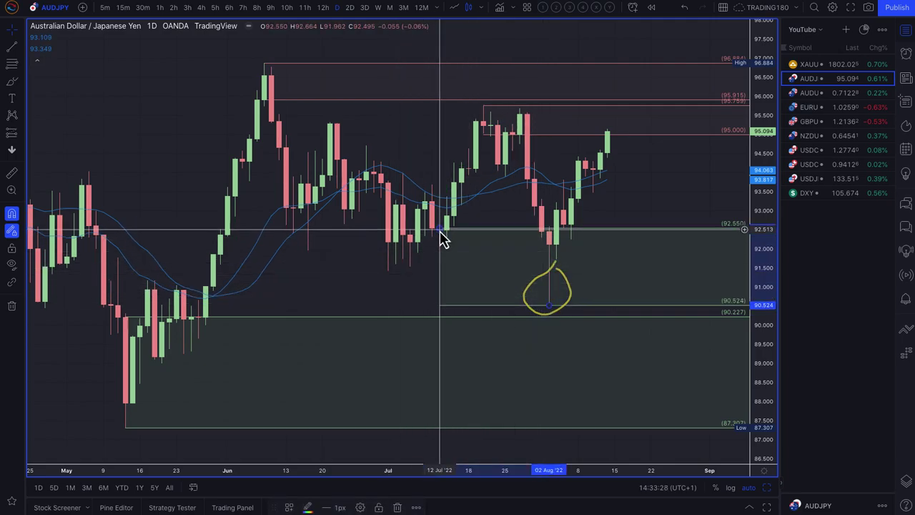
pyautogui.moveTo(441, 231); pyautogui.dragTo(568, 219)
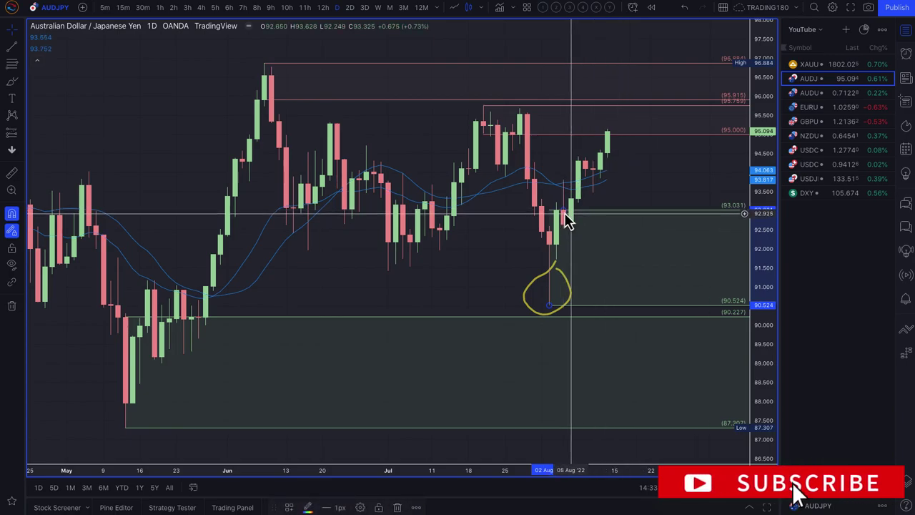
pyautogui.click(565, 214)
pyautogui.moveTo(565, 219); pyautogui.dragTo(555, 239)
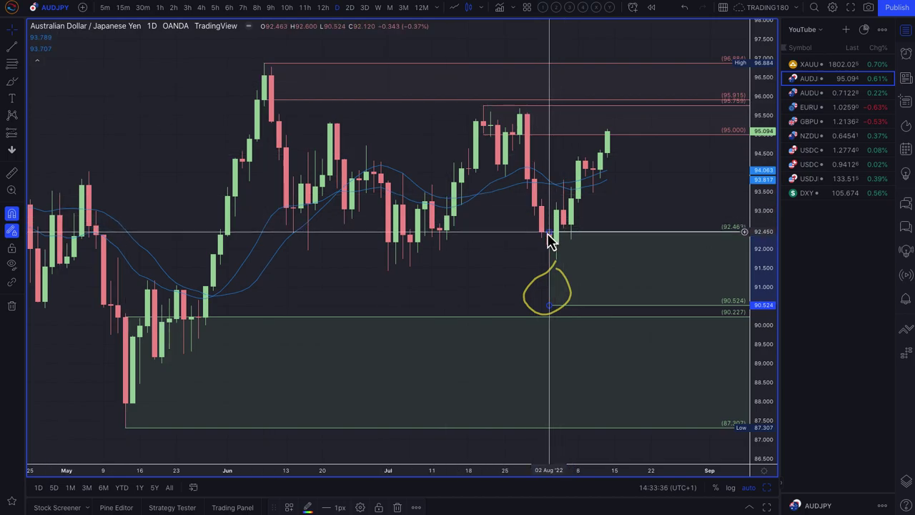
pyautogui.moveTo(548, 232); pyautogui.dragTo(565, 223)
pyautogui.click(566, 215)
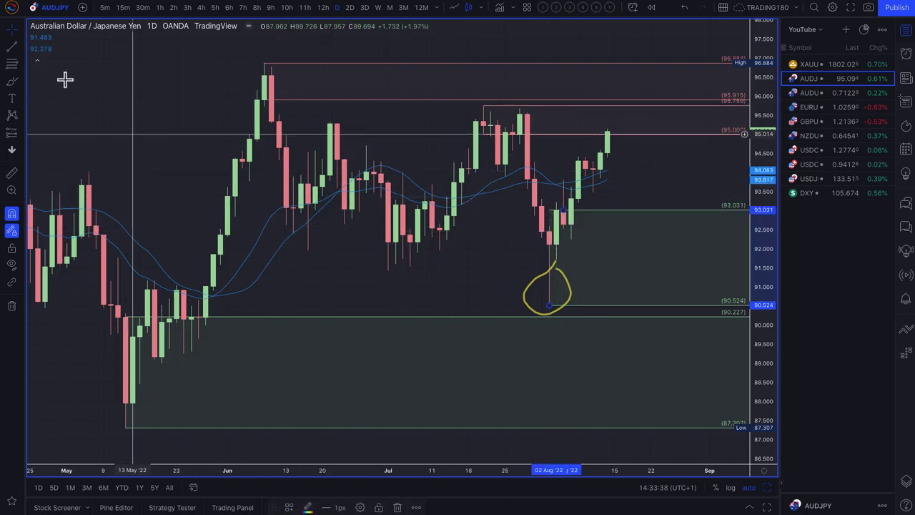
# Draw a thin rectangle from 11 May to 7 September between 91.985 and 91.769, and apply the EQUAL HIGHS/LOWS template to it
pyautogui.click(22, 83)
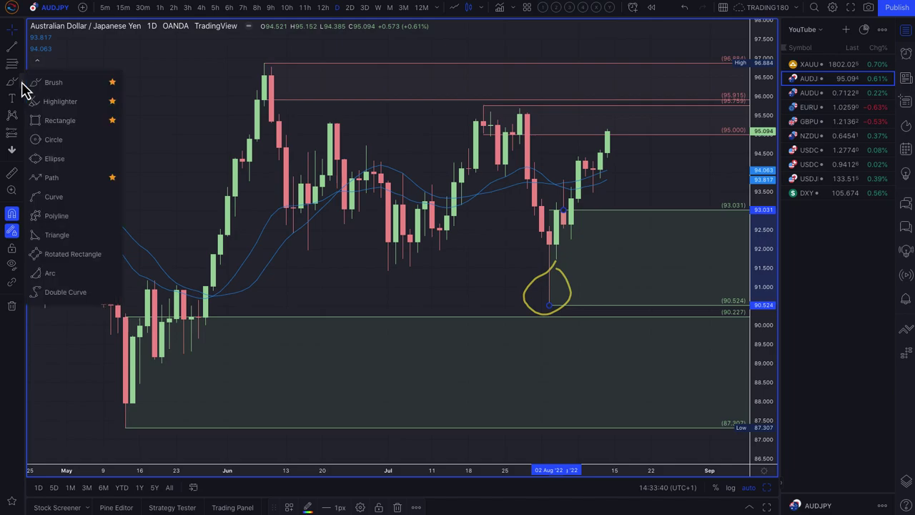
pyautogui.click(46, 123)
pyautogui.scroll(-3, 294, 265)
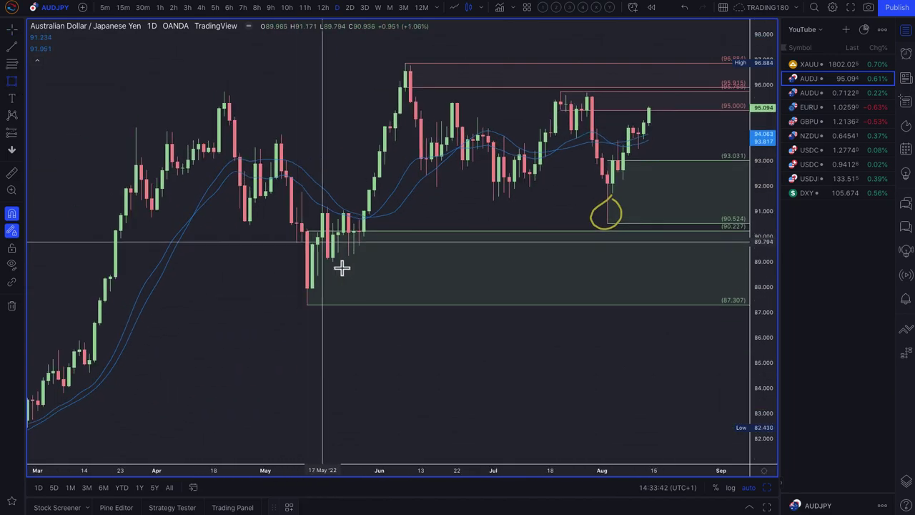
pyautogui.click(302, 192)
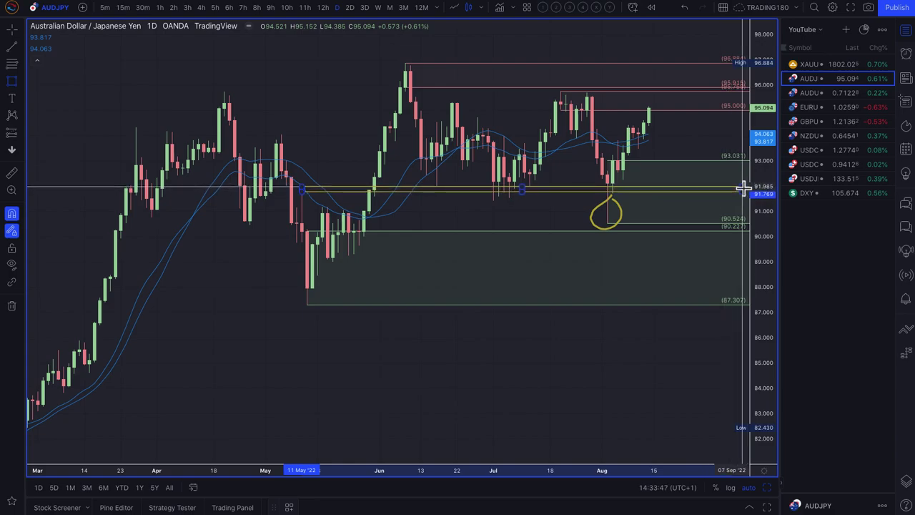
pyautogui.click(744, 188)
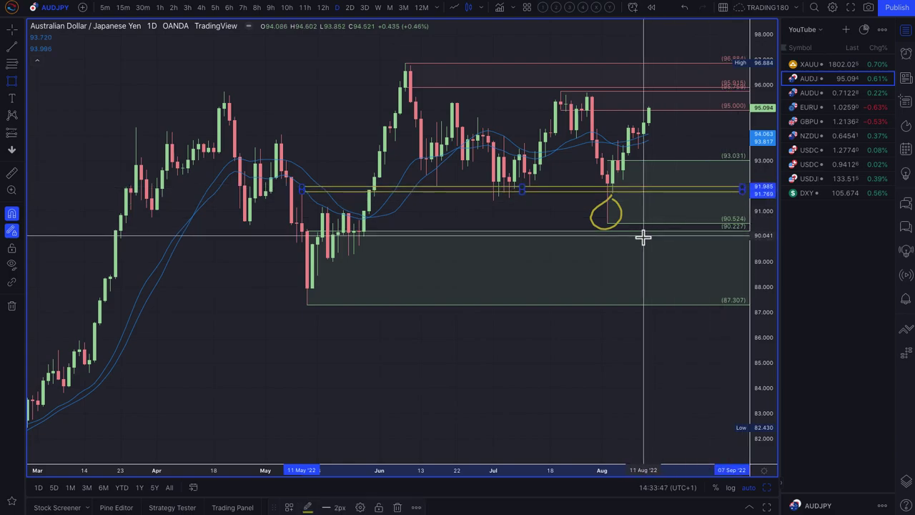
pyautogui.click(289, 507)
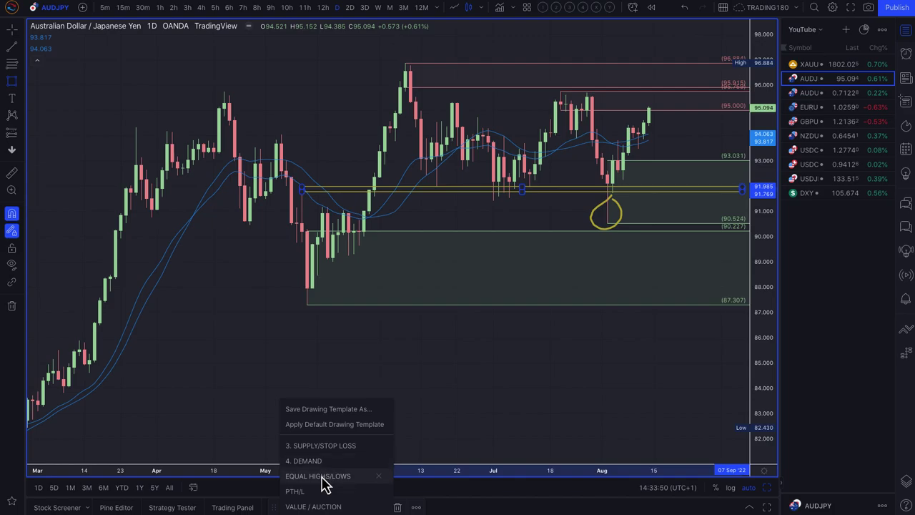
pyautogui.click(322, 477)
# Brush a circle on the equal-lows band in late August, and an arrow falling from AUDJPY's current price into it and rebounding
pyautogui.scroll(6, 415, 321)
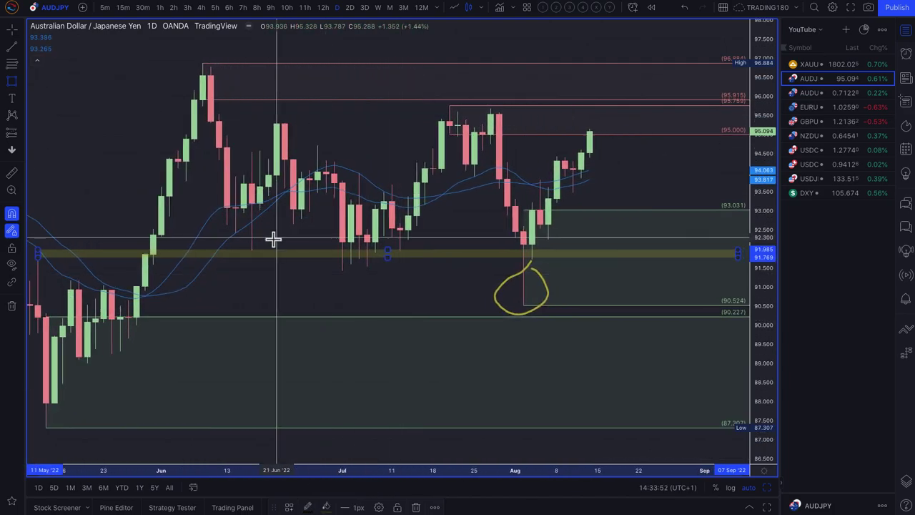
pyautogui.click(13, 83)
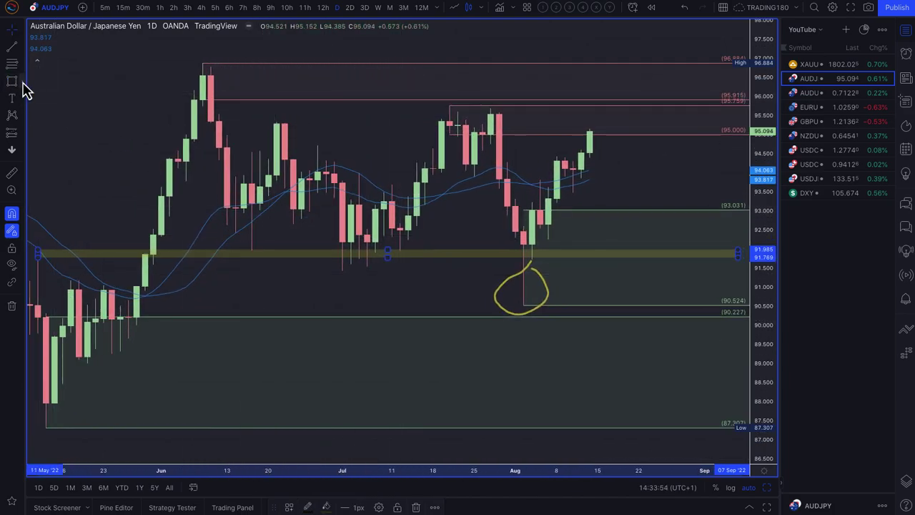
pyautogui.click(47, 86)
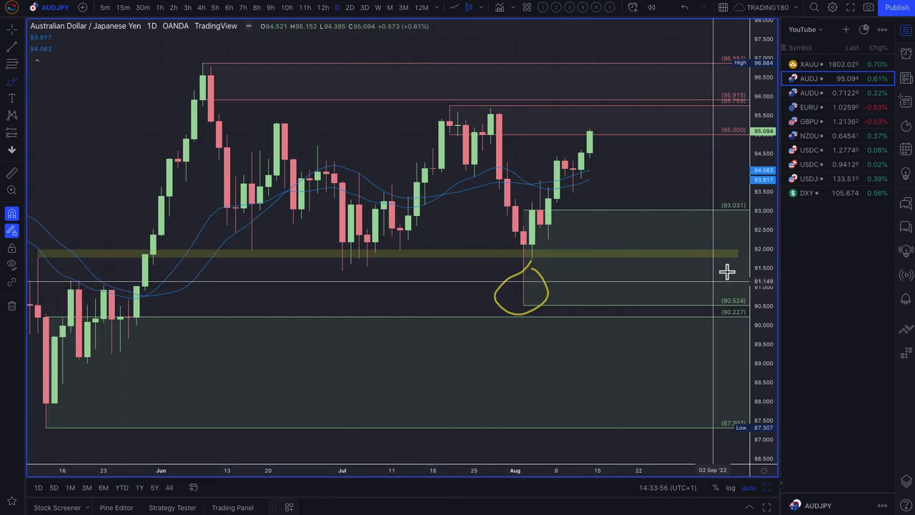
pyautogui.moveTo(677, 241)
pyautogui.mouseDown()
pyautogui.moveTo(637, 272)
pyautogui.moveTo(665, 245)
pyautogui.moveTo(670, 255)
pyautogui.mouseUp()
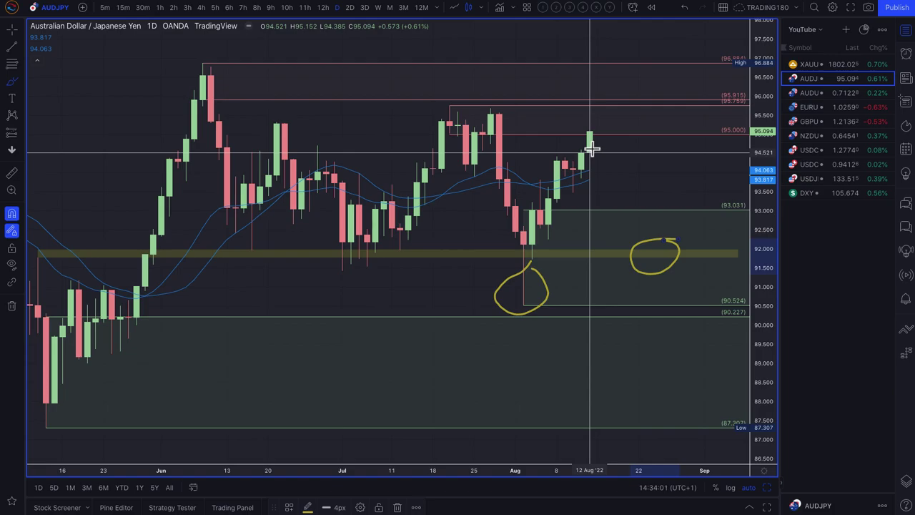
pyautogui.moveTo(590, 150)
pyautogui.mouseDown()
pyautogui.moveTo(650, 251)
pyautogui.moveTo(697, 194)
pyautogui.mouseUp()
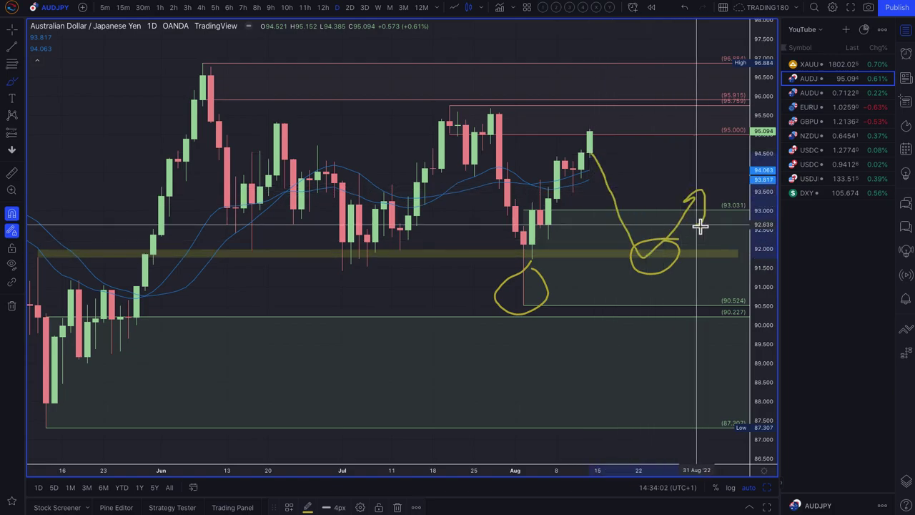
# Draw an AUDJPY demand zone from 94.114 down to 93.478, starting at the small early-August candles
pyautogui.scroll(3, 617, 184)
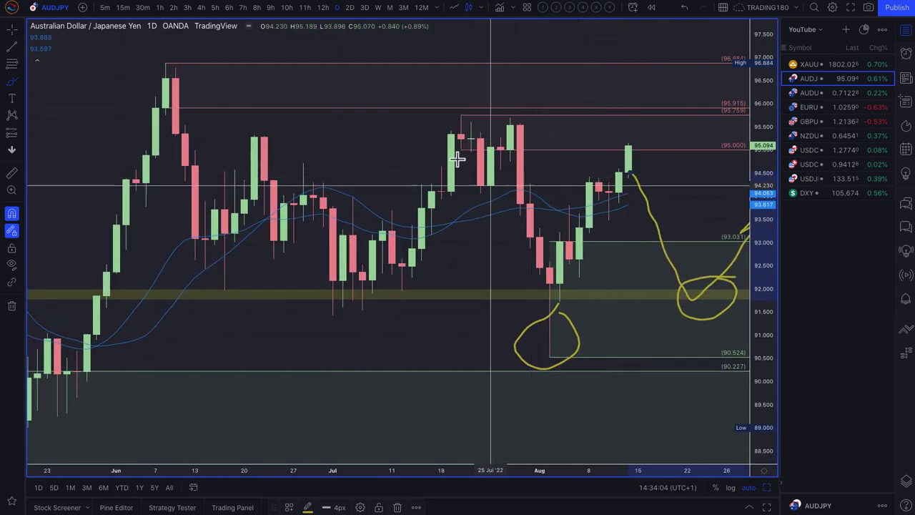
pyautogui.scroll(-2, 457, 159)
pyautogui.moveTo(462, 153); pyautogui.dragTo(414, 137)
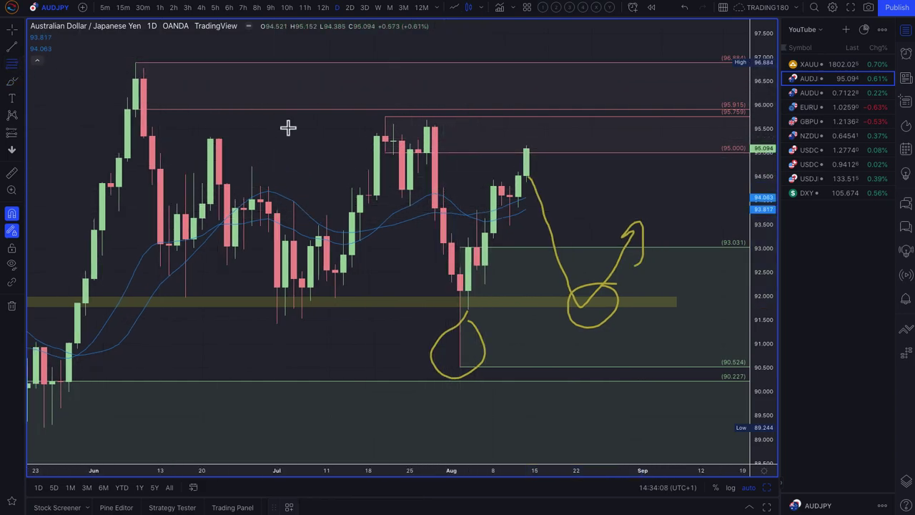
pyautogui.click(508, 204)
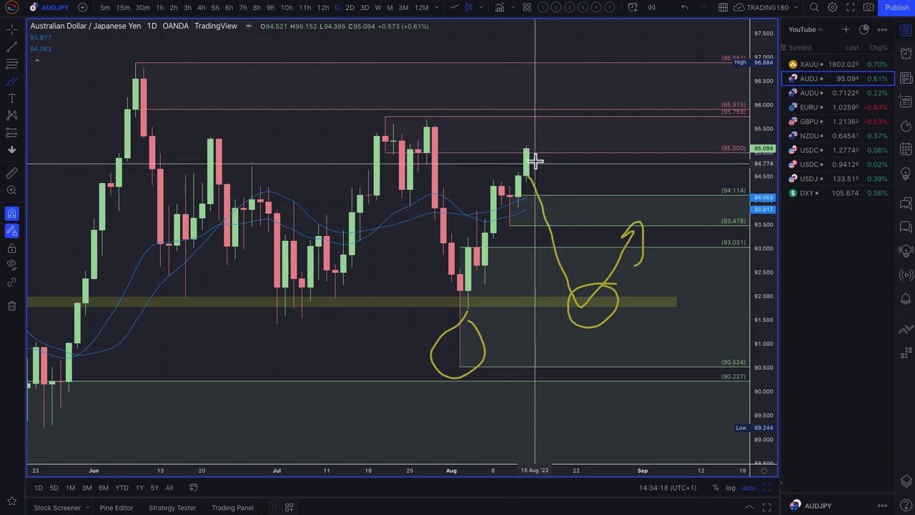
# Brush circles in the new AUDJPY demand zone and just above 90.524, with an arrow rising from the lower circle past 93.031
pyautogui.moveTo(577, 199)
pyautogui.mouseDown()
pyautogui.moveTo(552, 219)
pyautogui.moveTo(584, 210)
pyautogui.moveTo(577, 198)
pyautogui.mouseUp()
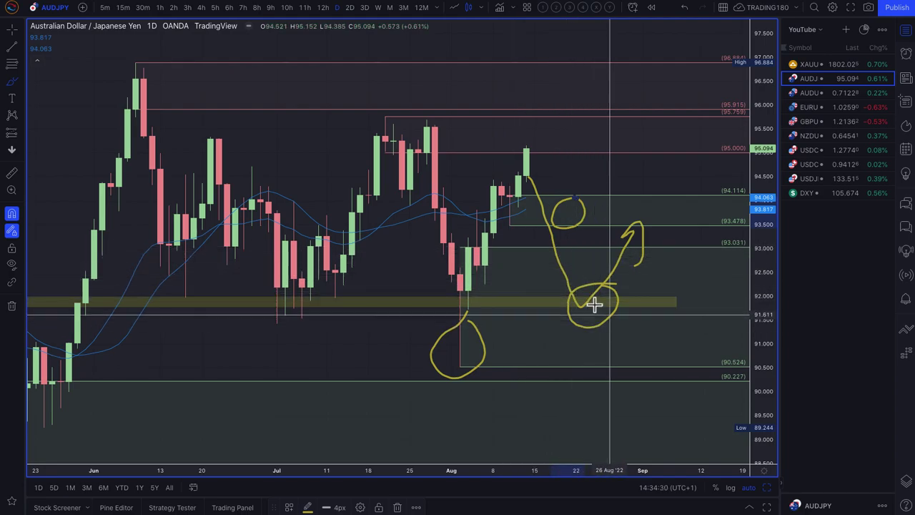
pyautogui.moveTo(601, 336)
pyautogui.mouseDown()
pyautogui.moveTo(599, 369)
pyautogui.moveTo(594, 347)
pyautogui.moveTo(644, 322)
pyautogui.mouseUp()
pyautogui.moveTo(700, 241); pyautogui.dragTo(701, 261)
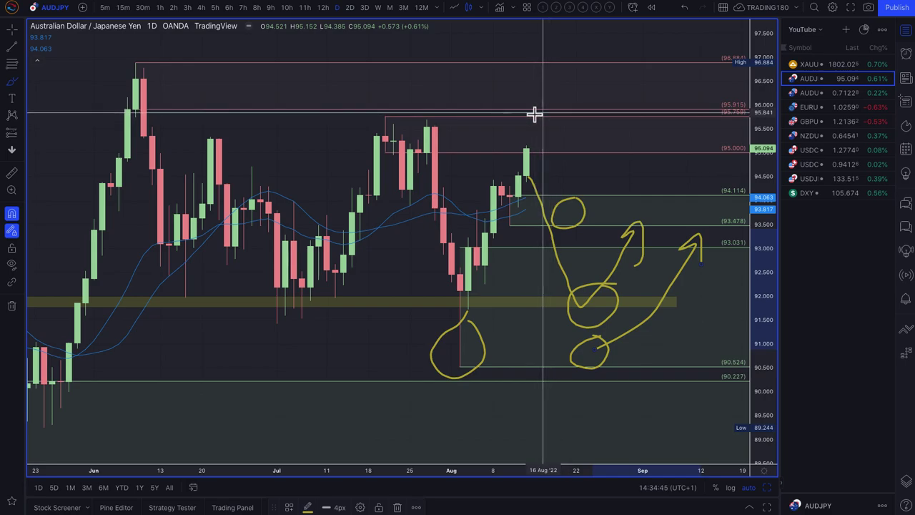
# Brush a circle in each of the two AUDJPY supply zones above price, and a downward arrow from the upper one
pyautogui.moveTo(535, 114)
pyautogui.mouseDown()
pyautogui.moveTo(546, 149)
pyautogui.moveTo(536, 117)
pyautogui.mouseUp()
pyautogui.moveTo(541, 76)
pyautogui.mouseDown()
pyautogui.moveTo(520, 115)
pyautogui.moveTo(537, 72)
pyautogui.moveTo(549, 74)
pyautogui.mouseUp()
pyautogui.moveTo(547, 91)
pyautogui.mouseDown()
pyautogui.moveTo(576, 147)
pyautogui.moveTo(587, 129)
pyautogui.mouseUp()
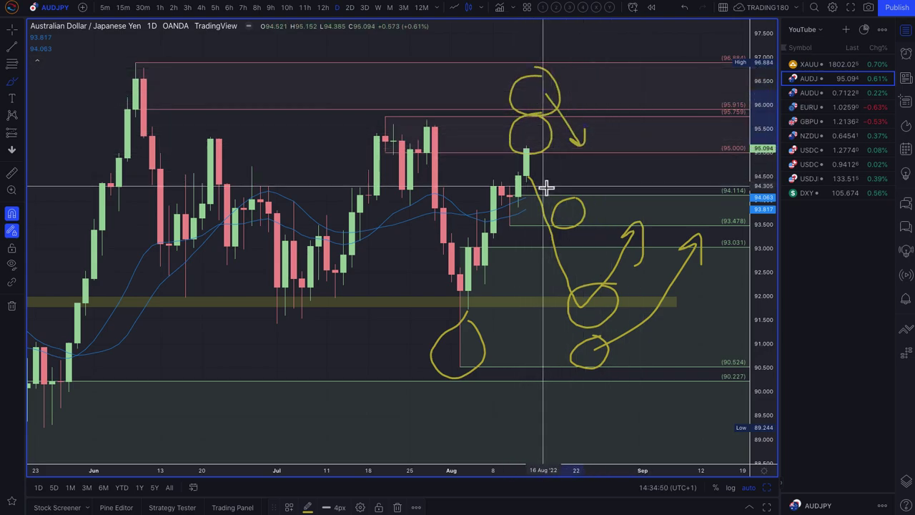
pyautogui.scroll(-5, 593, 198)
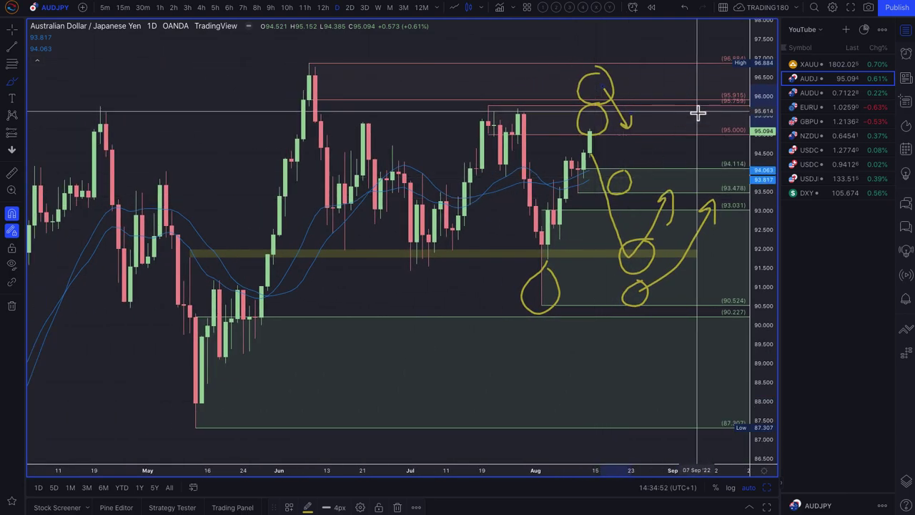
# Open the XAUUSD chart and brush a circle around the July lows, plus an arrow rising from them to the August highs
pyautogui.click(821, 66)
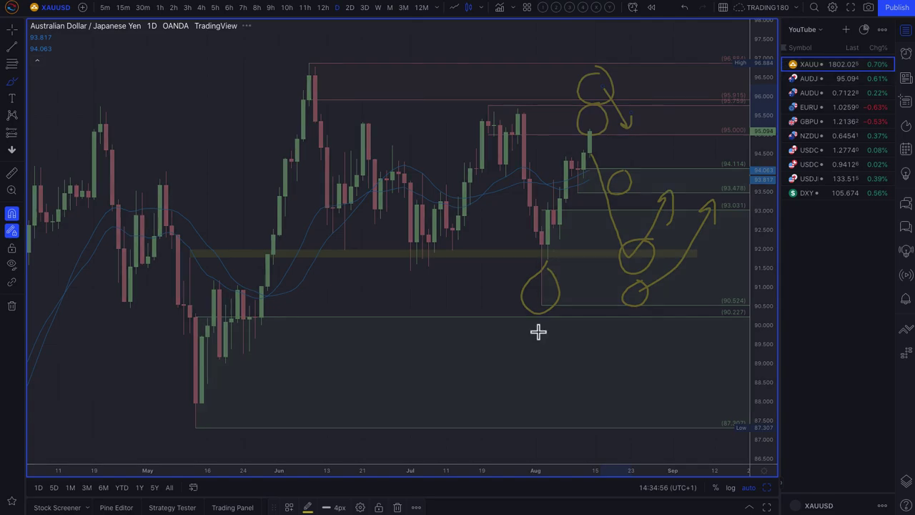
pyautogui.click(10, 81)
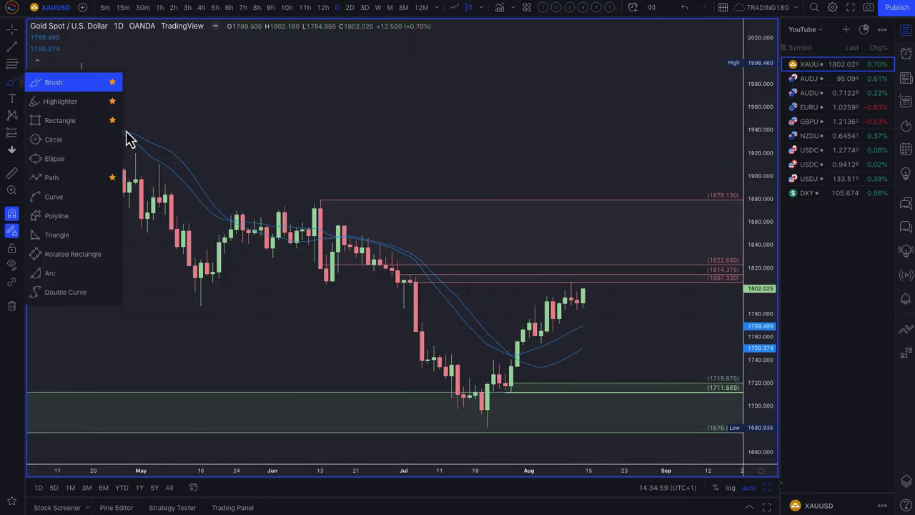
pyautogui.click(52, 87)
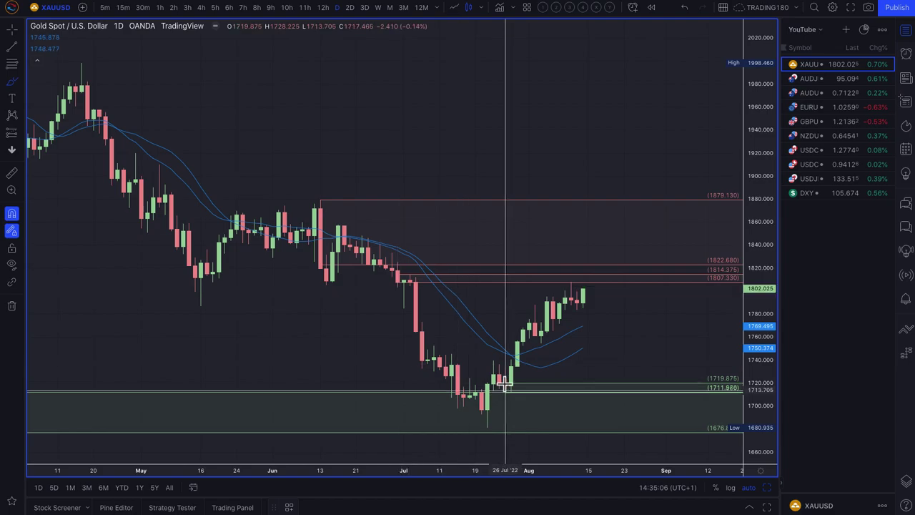
pyautogui.moveTo(475, 377)
pyautogui.mouseDown()
pyautogui.moveTo(515, 423)
pyautogui.moveTo(493, 372)
pyautogui.mouseUp()
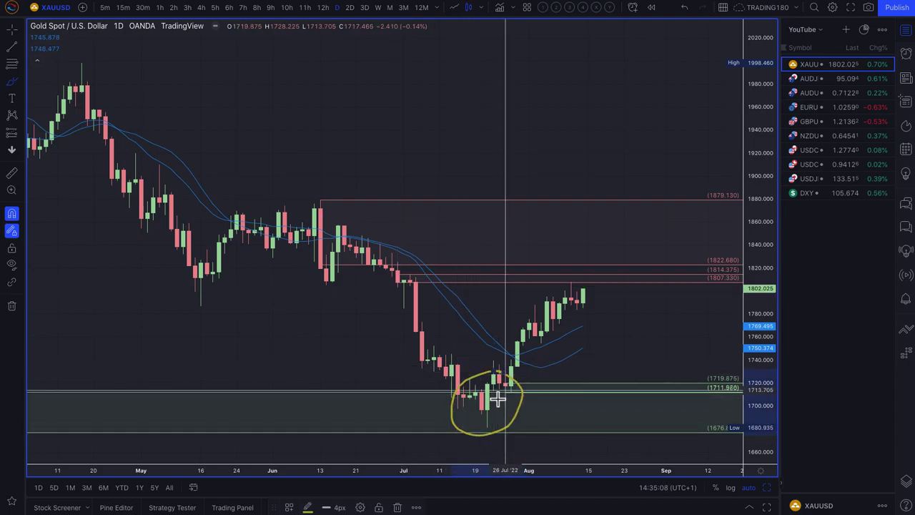
pyautogui.moveTo(544, 329)
pyautogui.mouseDown()
pyautogui.moveTo(572, 295)
pyautogui.moveTo(578, 326)
pyautogui.mouseUp()
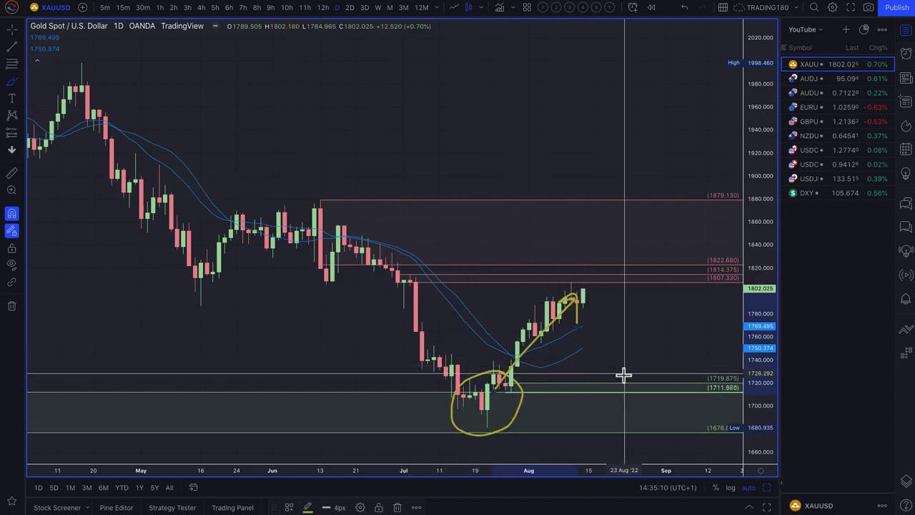
# Clear the brush marks from the gold chart and draw a demand zone from 3 August between 1790.966 and 1754.350
pyautogui.scroll(-1, 623, 375)
pyautogui.scroll(3, 583, 368)
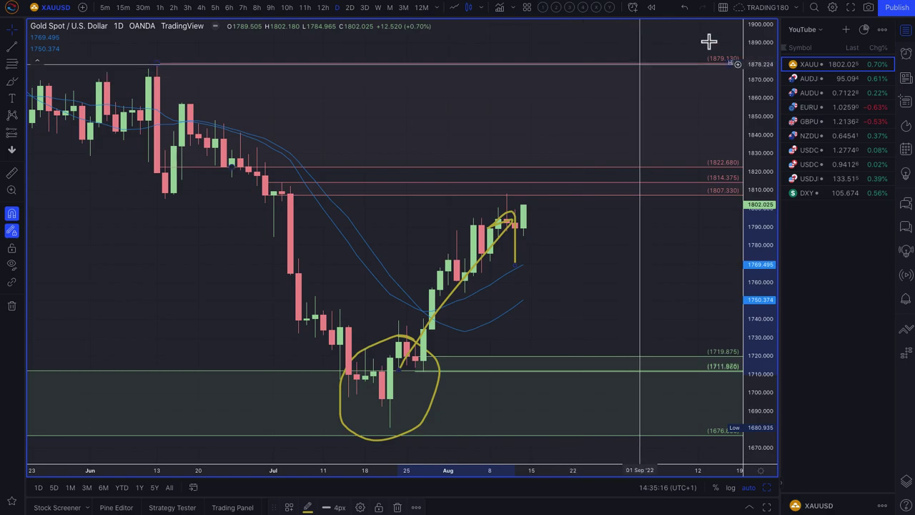
pyautogui.press('Down')
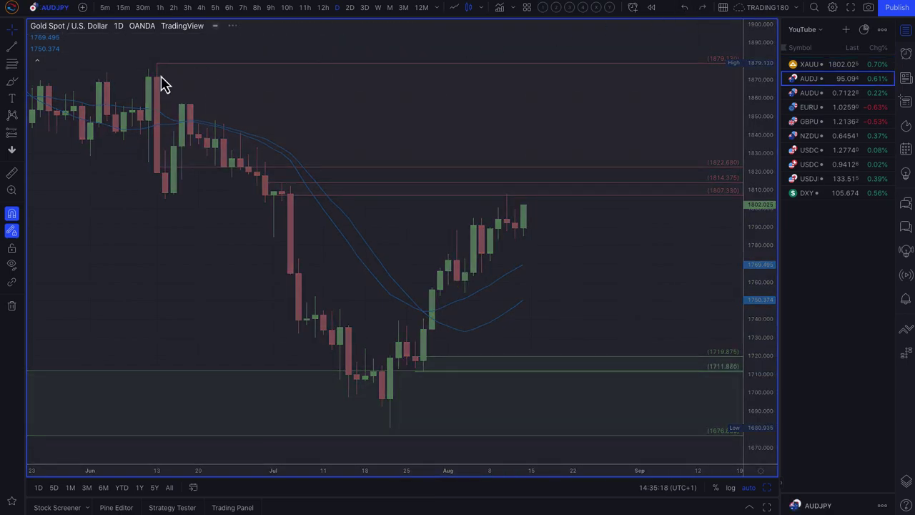
pyautogui.press('Up')
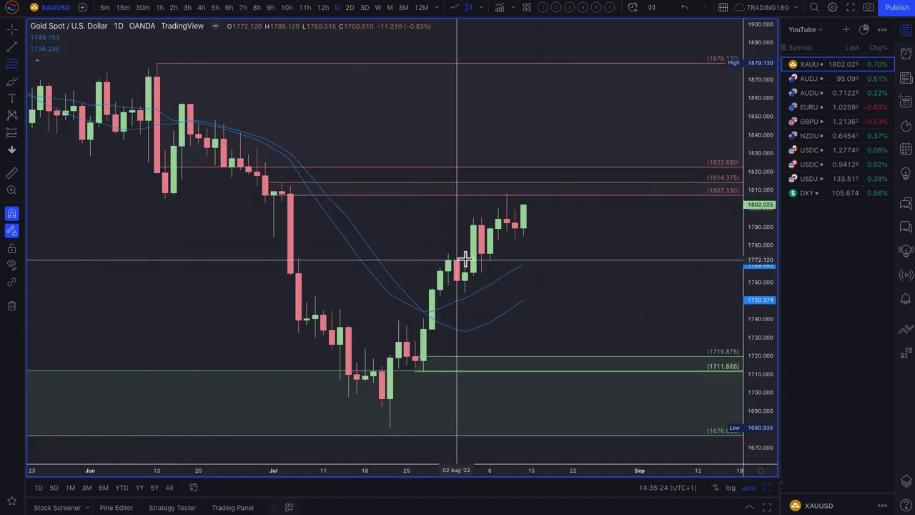
pyautogui.moveTo(459, 262)
pyautogui.mouseDown()
pyautogui.moveTo(465, 298)
pyautogui.moveTo(477, 298)
pyautogui.mouseUp()
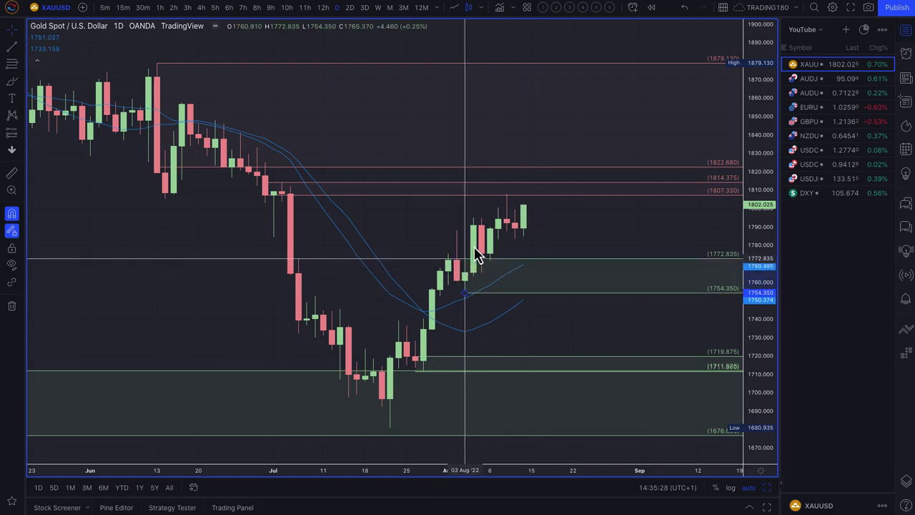
pyautogui.moveTo(477, 254); pyautogui.dragTo(480, 230)
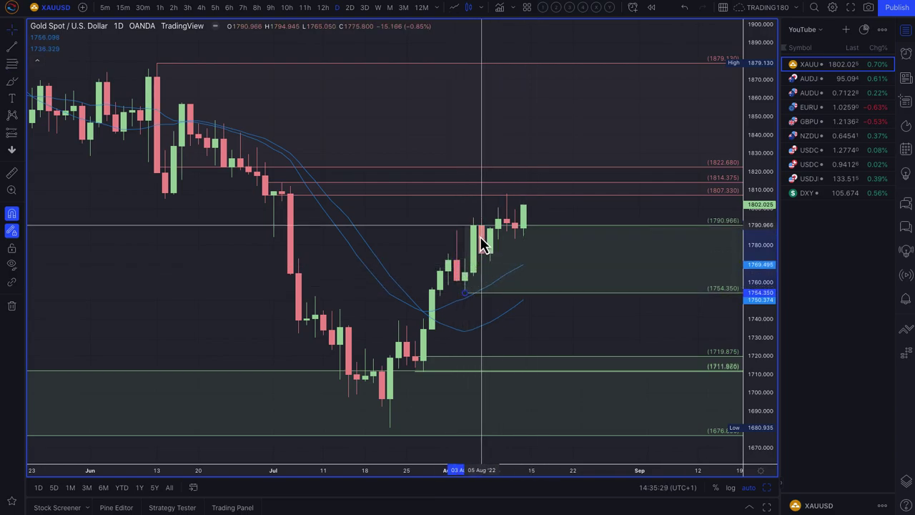
# Brush an arrow from gold's current price dipping into the new demand zone and rebounding, and a circle on the lower demand zones
pyautogui.click(13, 84)
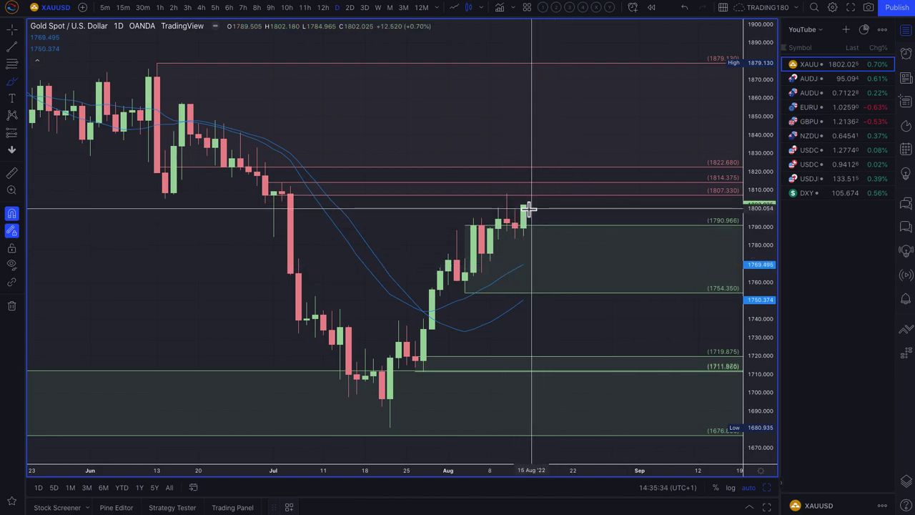
pyautogui.moveTo(531, 211)
pyautogui.mouseDown()
pyautogui.moveTo(564, 286)
pyautogui.moveTo(599, 278)
pyautogui.moveTo(630, 245)
pyautogui.moveTo(642, 250)
pyautogui.mouseUp()
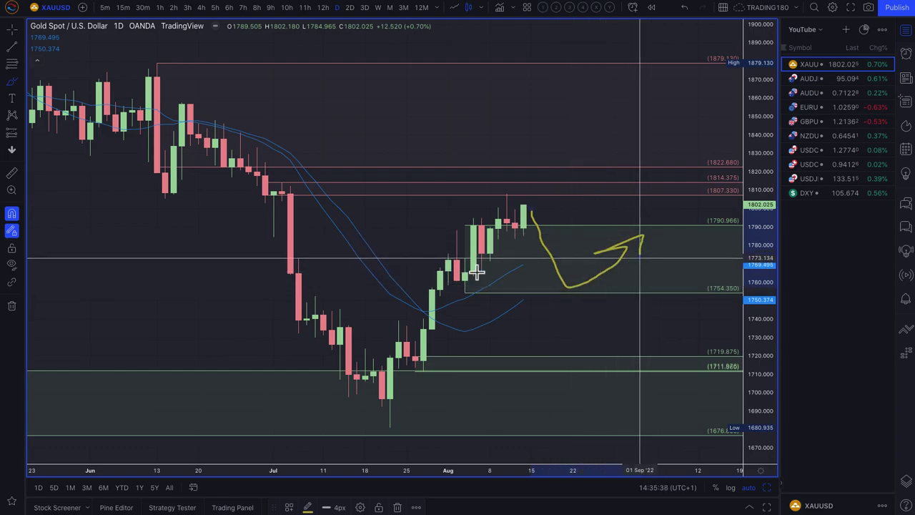
pyautogui.scroll(-5, 591, 365)
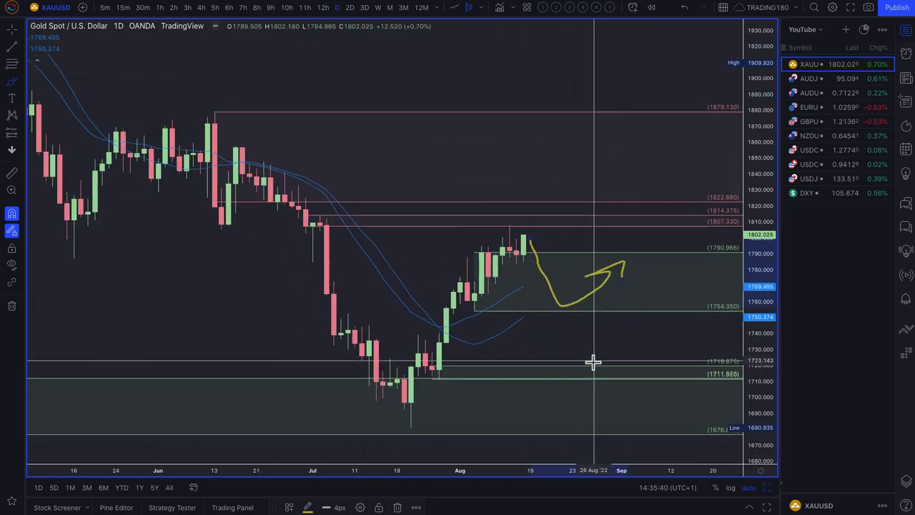
pyautogui.moveTo(591, 392)
pyautogui.mouseDown()
pyautogui.moveTo(576, 424)
pyautogui.moveTo(605, 384)
pyautogui.moveTo(600, 420)
pyautogui.mouseUp()
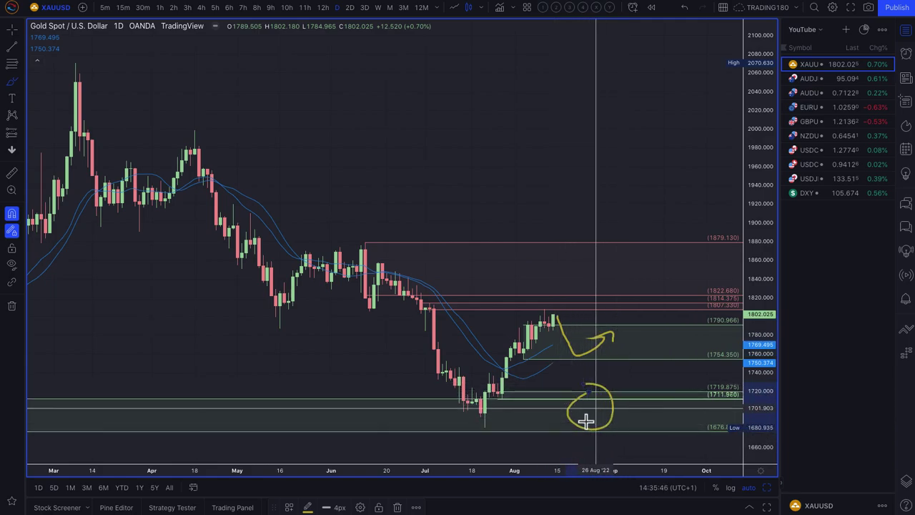
# Brush seven short horizontal lines stacked down gold's June-July decline, from about 1790 to about 1710
pyautogui.scroll(2, 558, 345)
pyautogui.scroll(2, 558, 346)
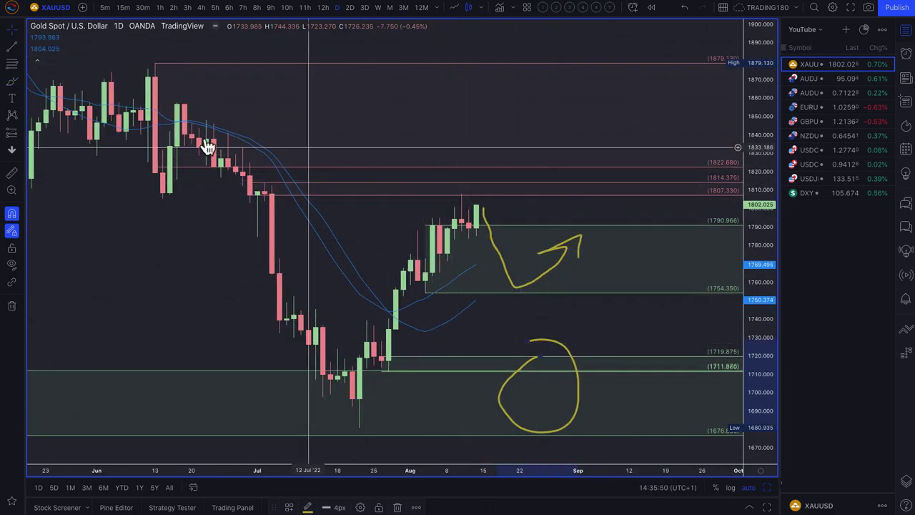
pyautogui.scroll(-4, 199, 171)
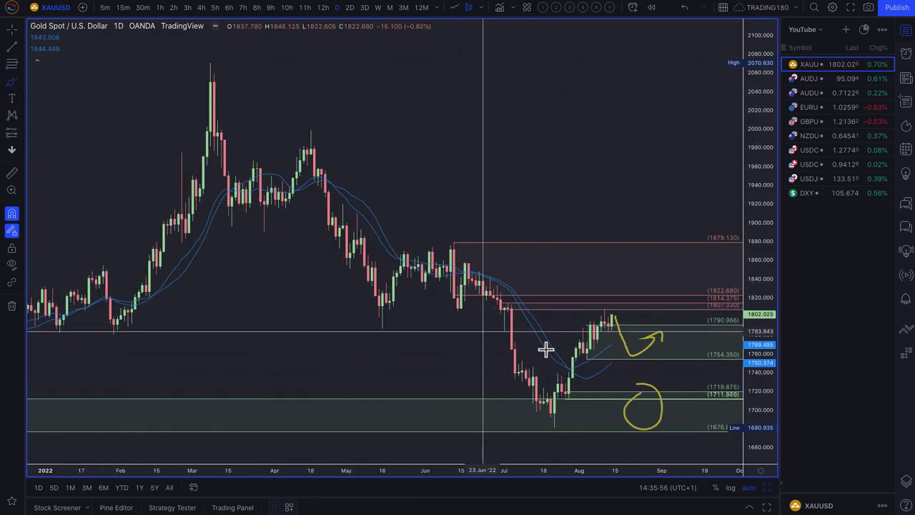
pyautogui.moveTo(429, 326); pyautogui.dragTo(549, 331)
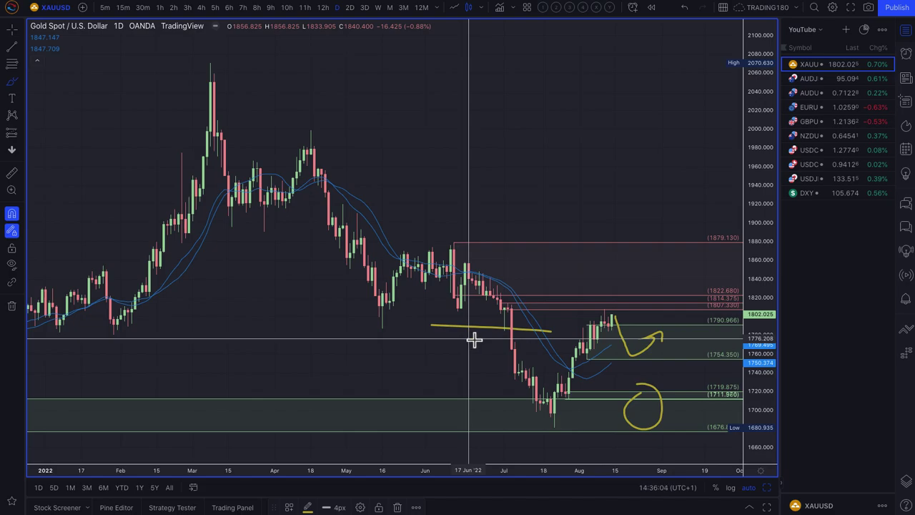
pyautogui.moveTo(475, 341)
pyautogui.mouseDown()
pyautogui.moveTo(534, 341)
pyautogui.moveTo(549, 352)
pyautogui.mouseUp()
pyautogui.moveTo(486, 359)
pyautogui.mouseDown()
pyautogui.moveTo(553, 360)
pyautogui.moveTo(550, 372)
pyautogui.mouseUp()
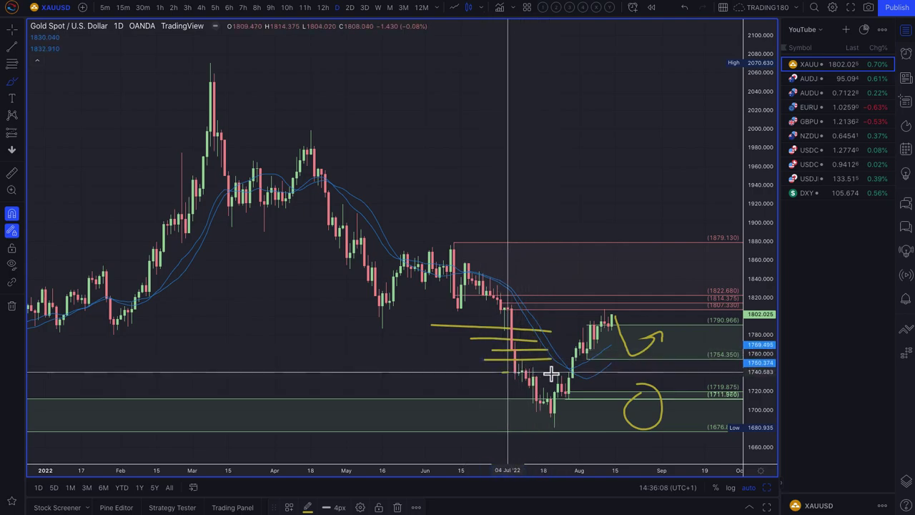
pyautogui.moveTo(494, 386); pyautogui.dragTo(557, 387)
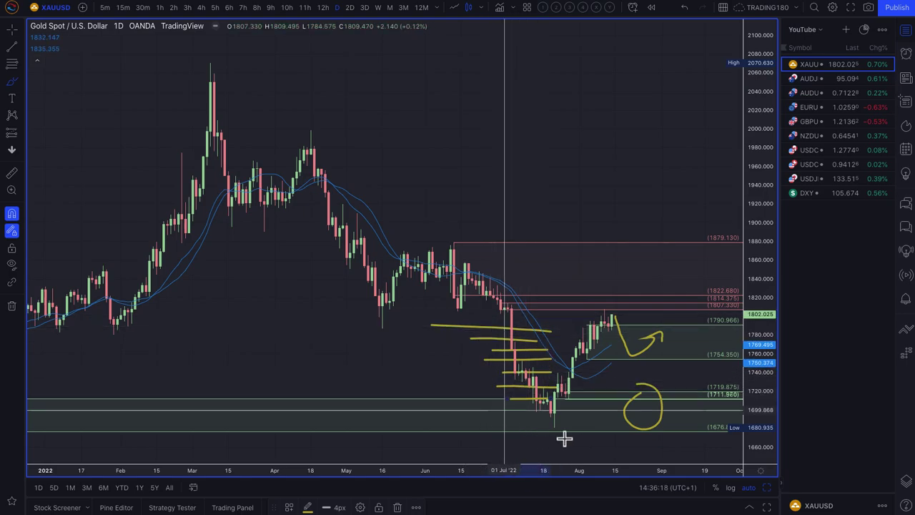
# Brush a long-term zigzag arrow from gold's current price up through the supply zones to about 2010 by March 2023
pyautogui.scroll(-5, 608, 322)
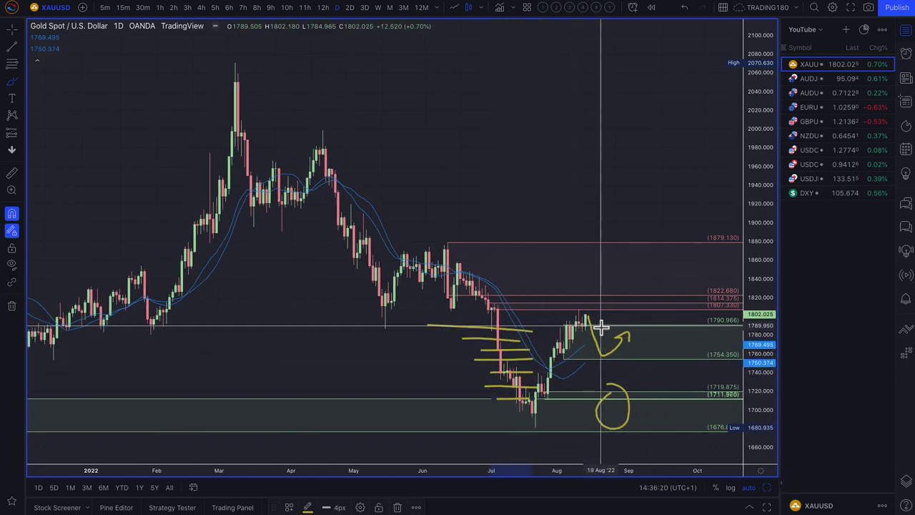
pyautogui.scroll(-5, 631, 260)
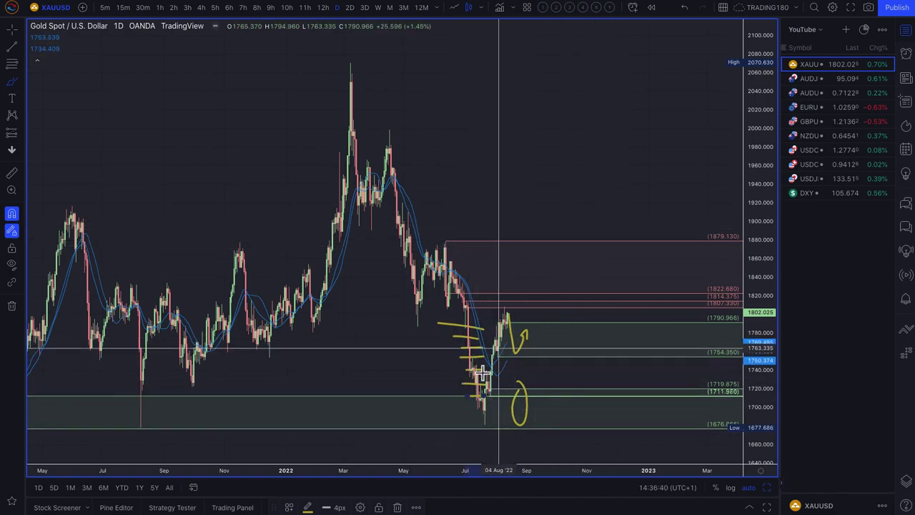
pyautogui.moveTo(506, 313)
pyautogui.mouseDown()
pyautogui.moveTo(515, 354)
pyautogui.moveTo(527, 323)
pyautogui.mouseUp()
pyautogui.scroll(-5, 549, 334)
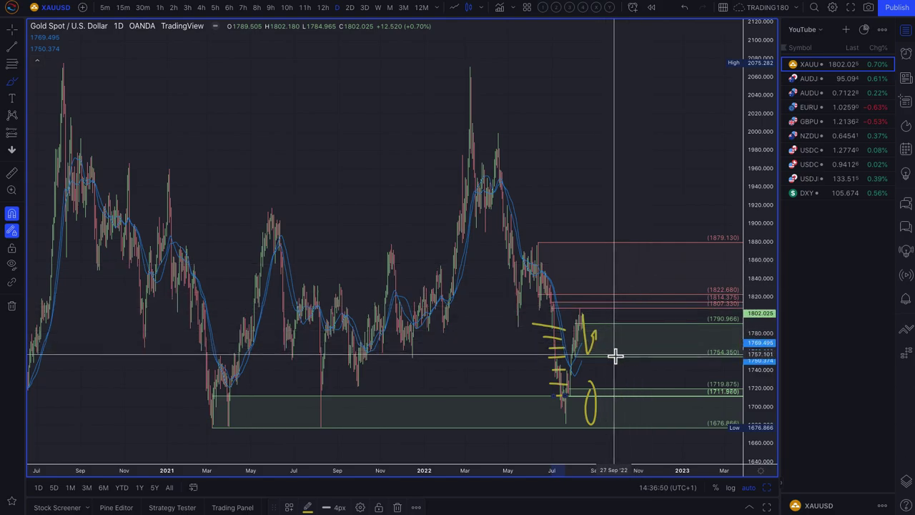
pyautogui.moveTo(591, 315)
pyautogui.mouseDown()
pyautogui.moveTo(631, 218)
pyautogui.moveTo(715, 219)
pyautogui.moveTo(736, 139)
pyautogui.moveTo(733, 150)
pyautogui.mouseUp()
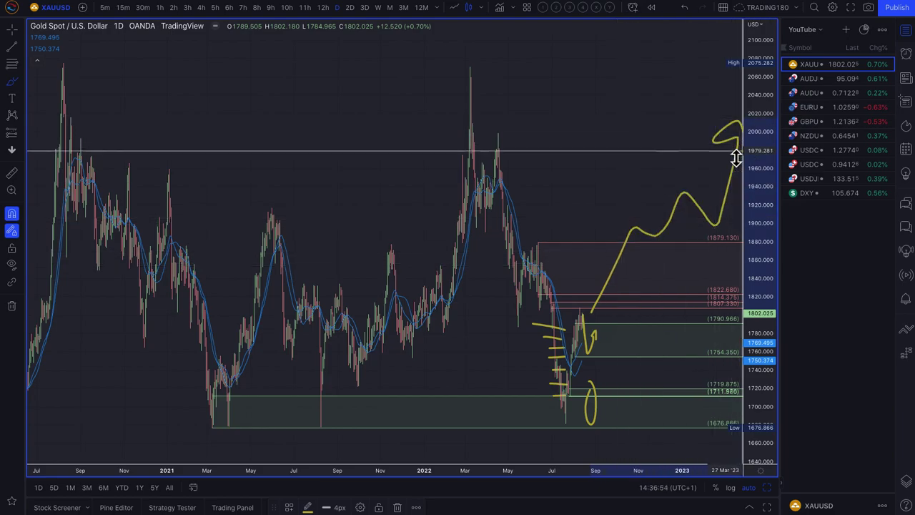
pyautogui.scroll(-10, 658, 208)
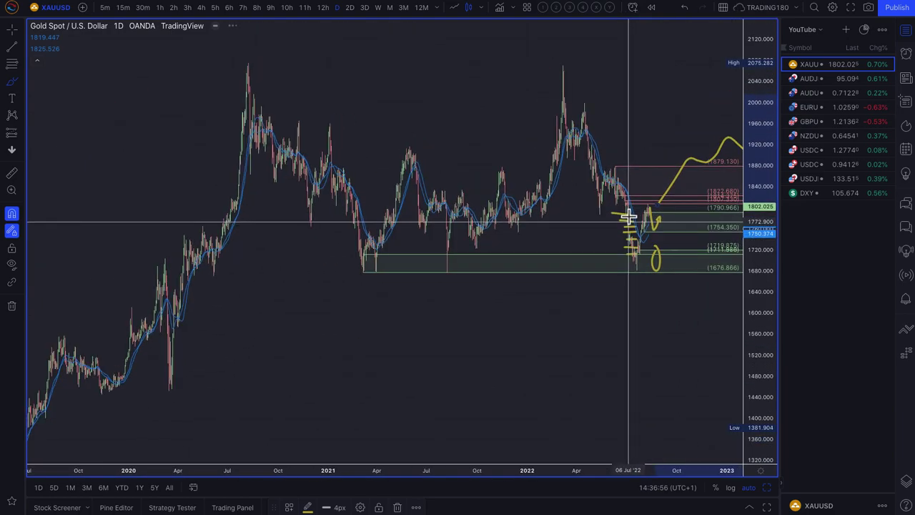
pyautogui.scroll(10, 628, 218)
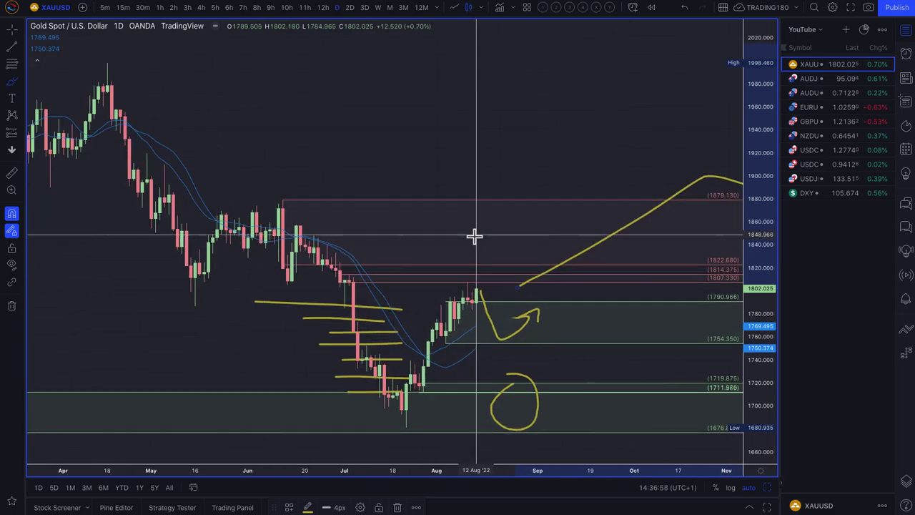
pyautogui.scroll(3, 474, 236)
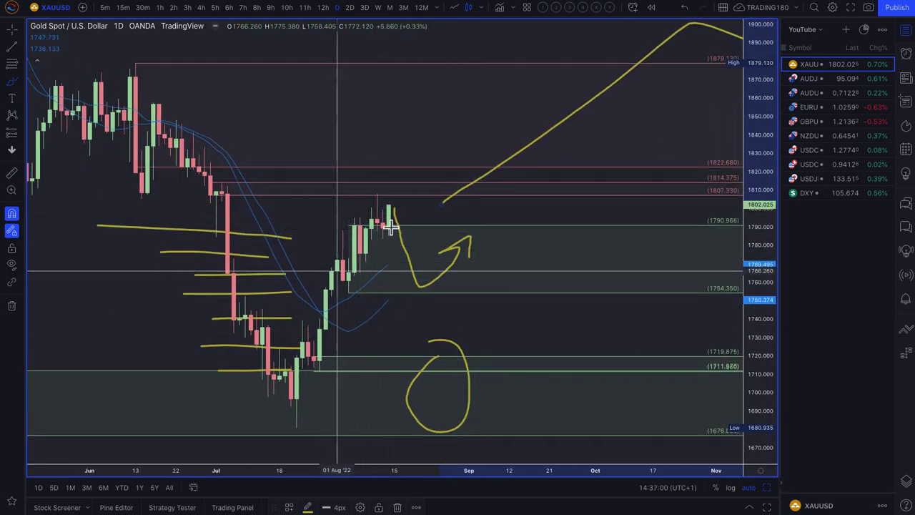